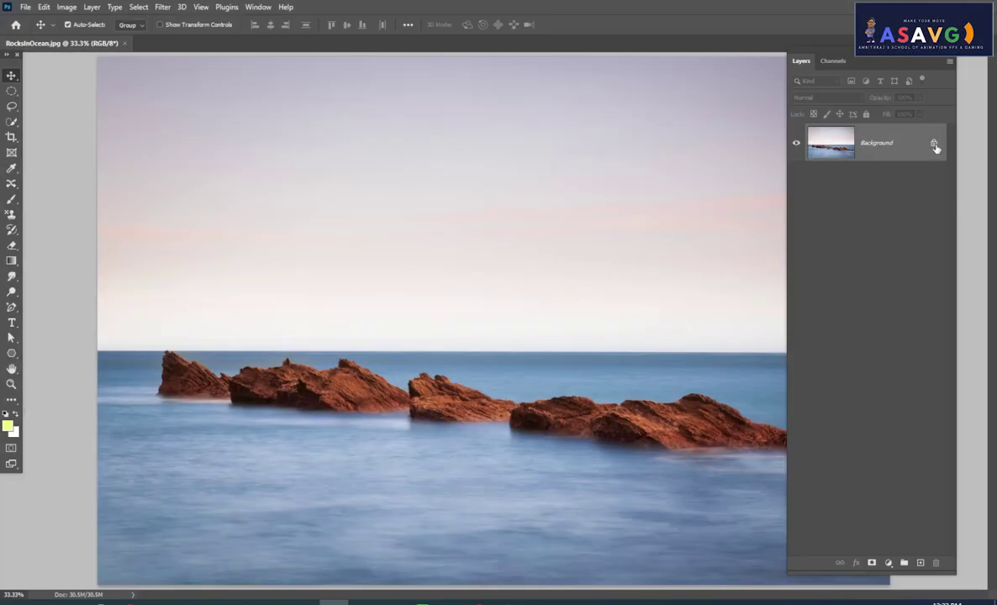
Unlock the RocksInOcean.jpg background as Layer 0 and convert it to a smart object
click(934, 145)
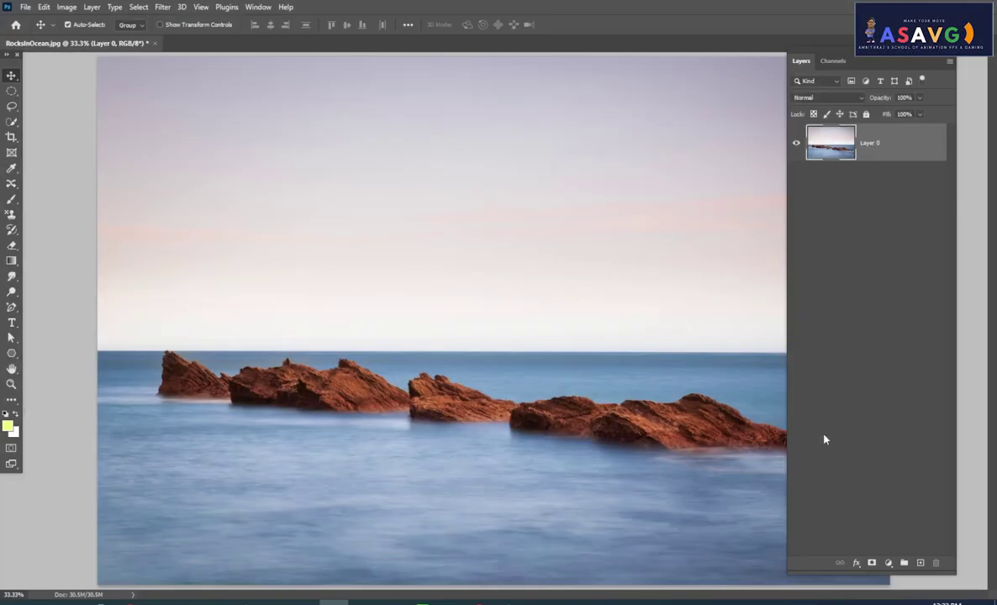
click(13, 354)
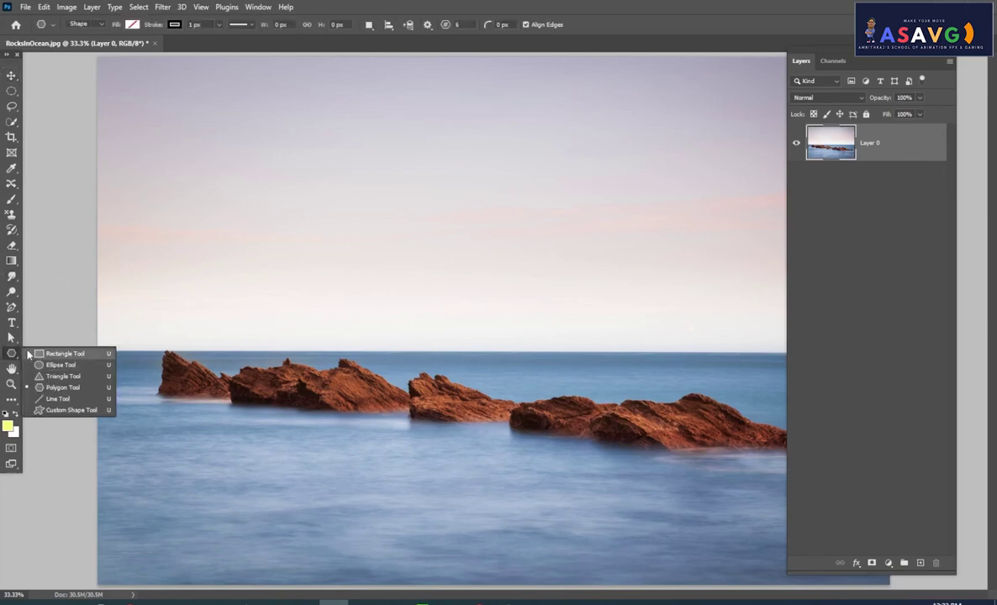
right_click(852, 150)
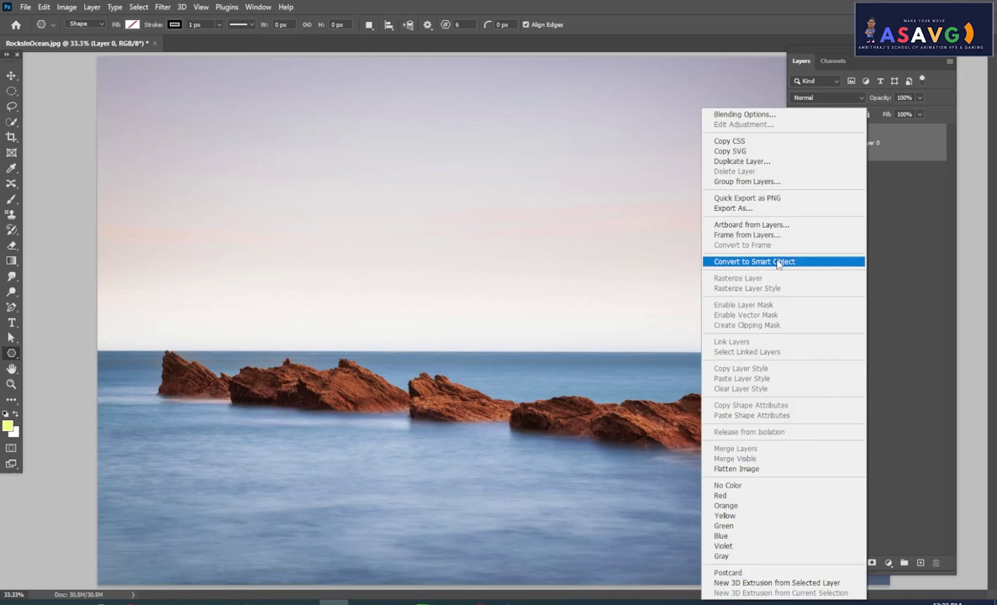
click(779, 262)
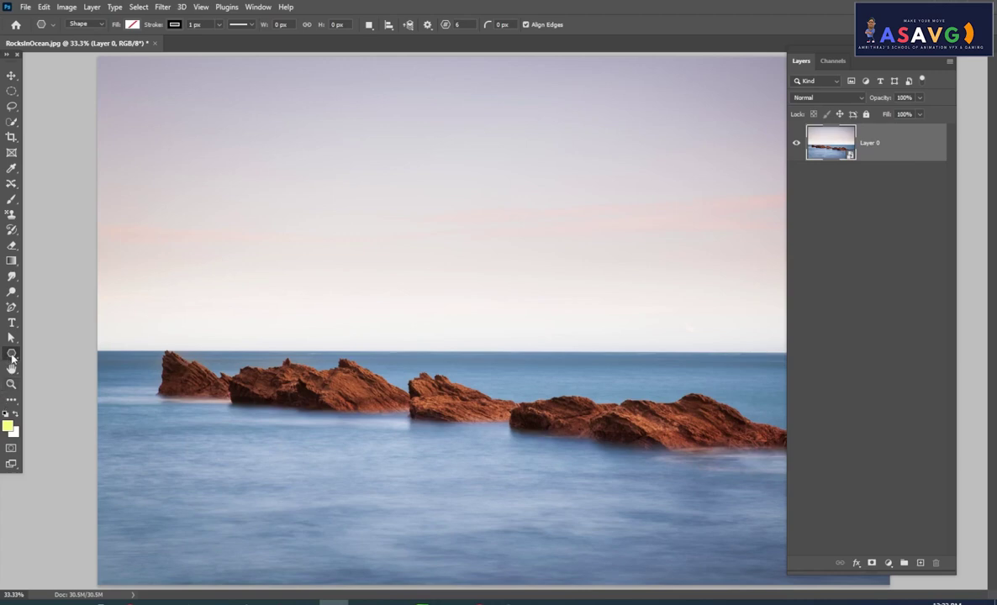
Draw a small six-sided polygon, Polygon 1, in the upper-left sky, filled solid black
right_click(12, 355)
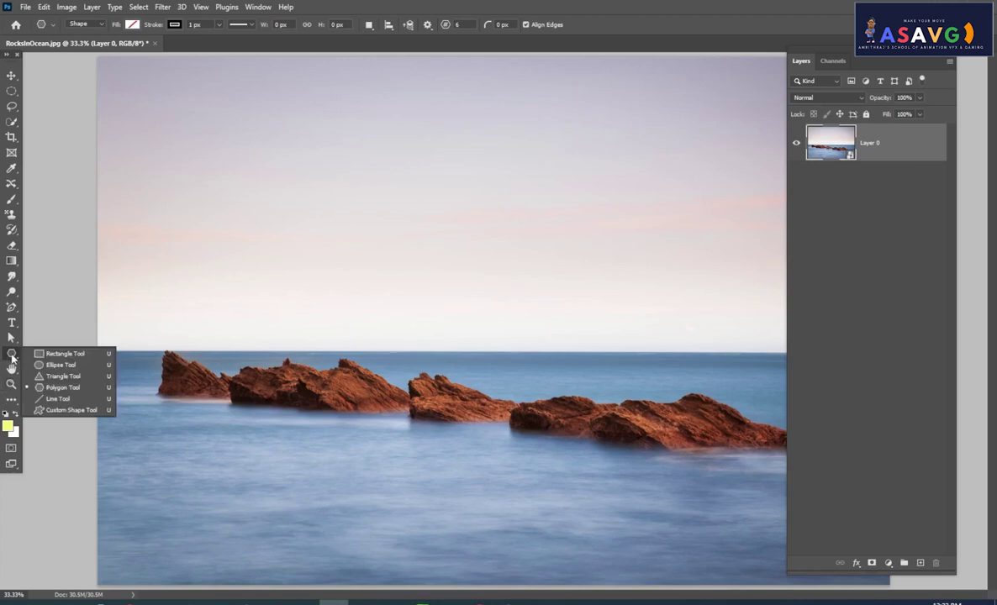
click(57, 388)
drag(132, 180, 276, 314)
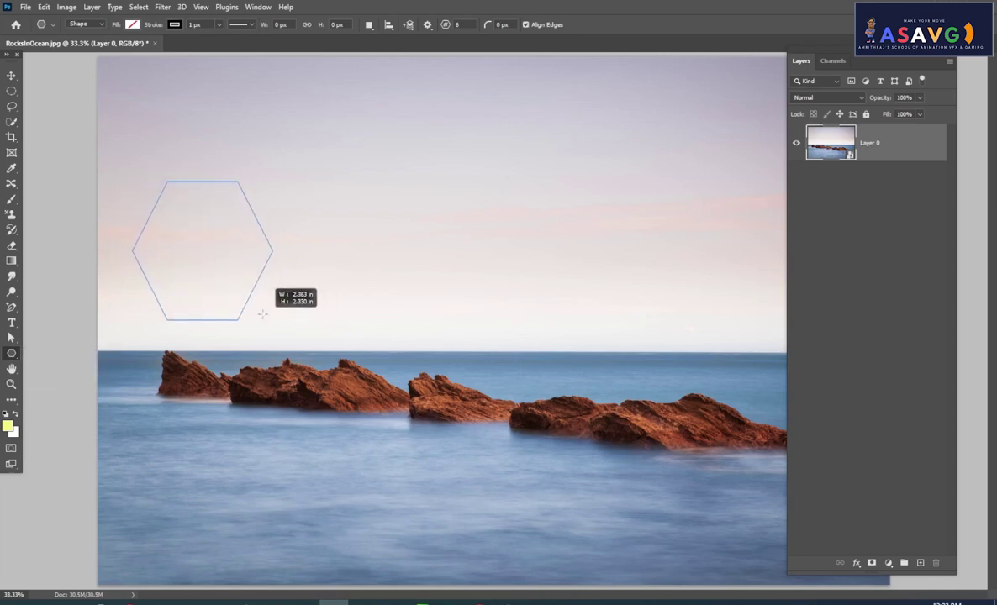
drag(275, 314, 211, 265)
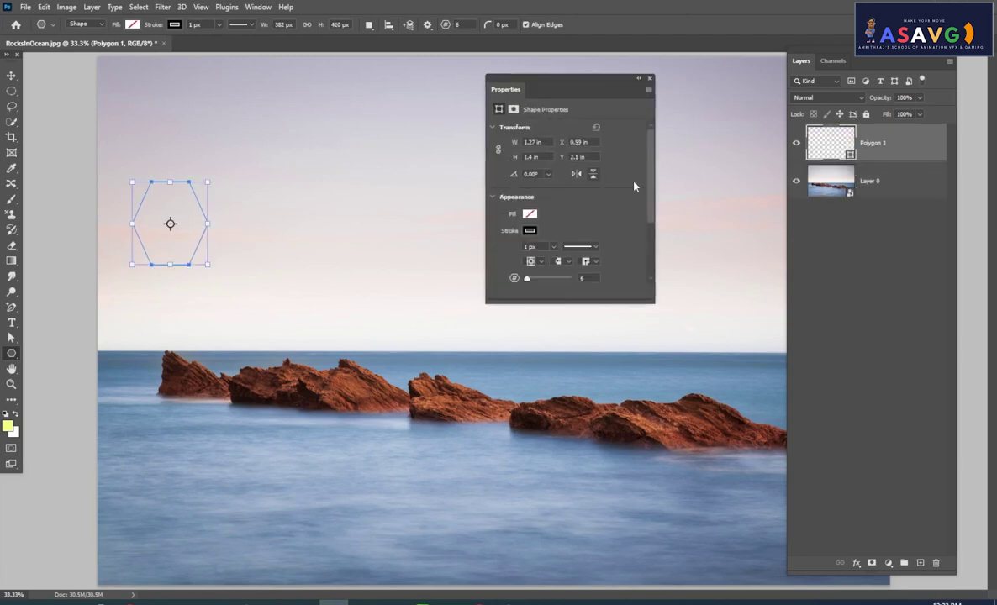
click(529, 214)
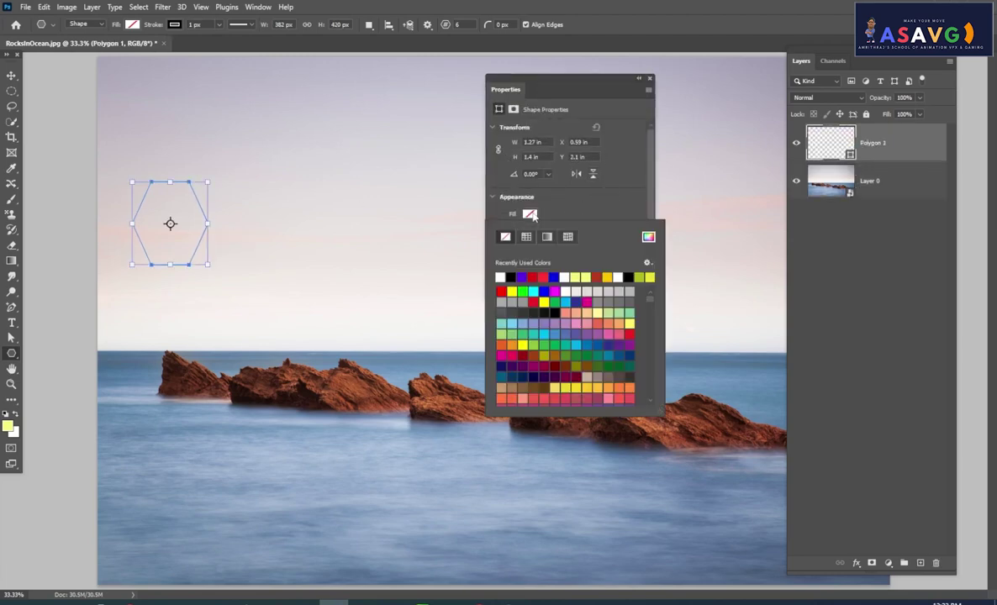
click(500, 277)
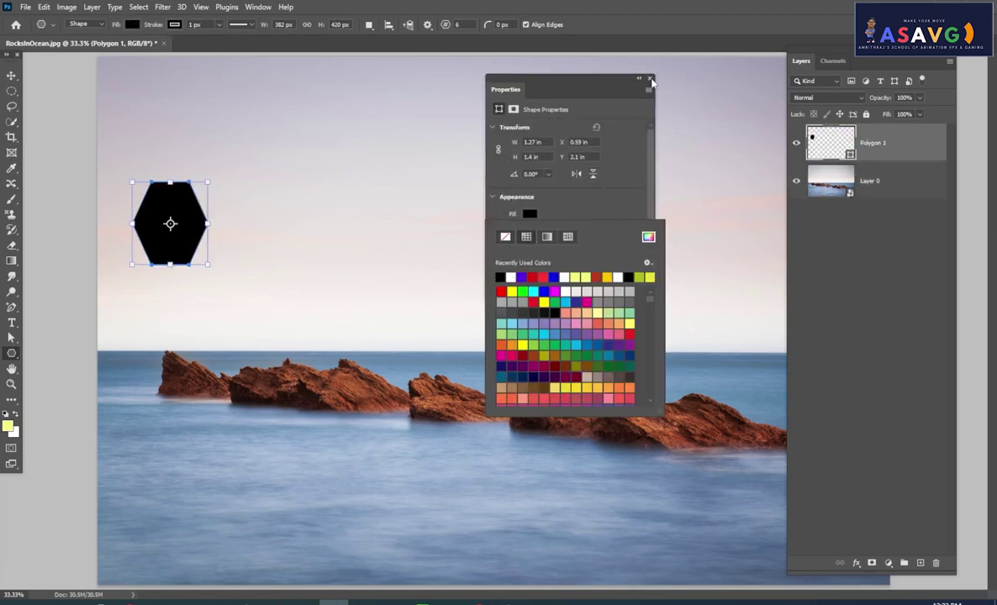
click(650, 78)
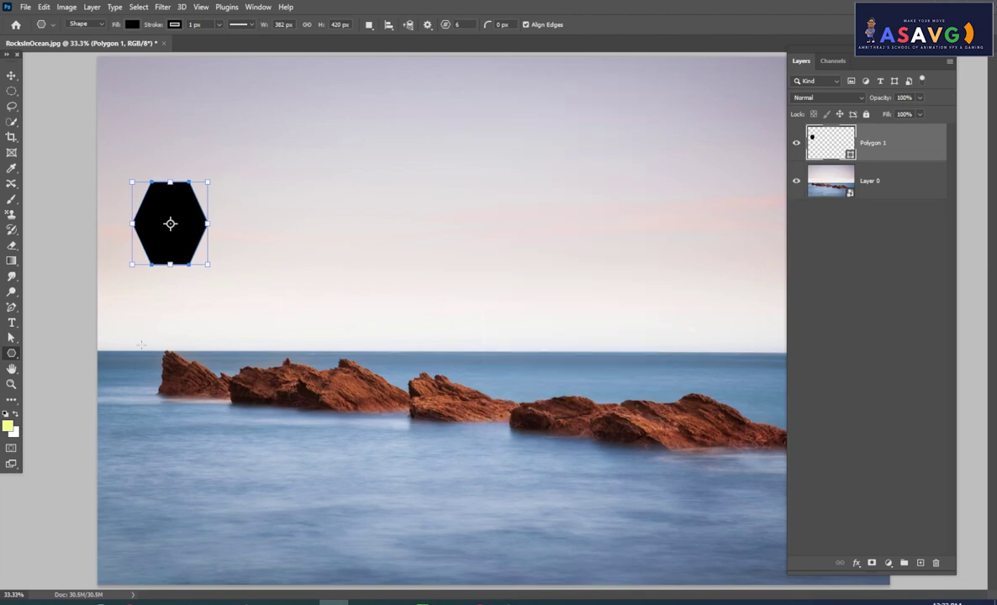
Alt-drag five copies of the black hexagon into an aligned row of six across the sky
click(11, 74)
drag(166, 221, 172, 200)
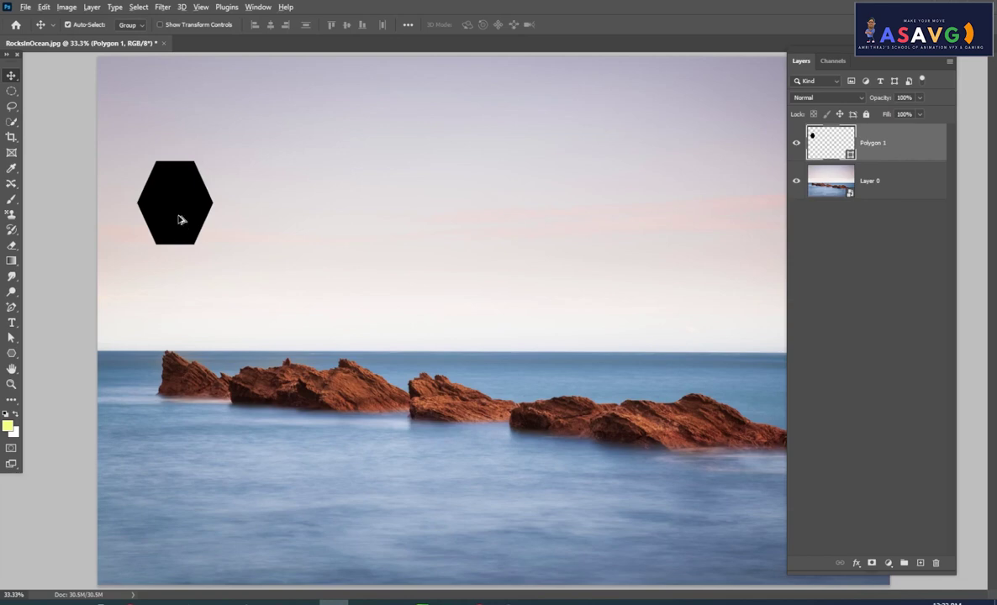
drag(178, 222, 753, 233)
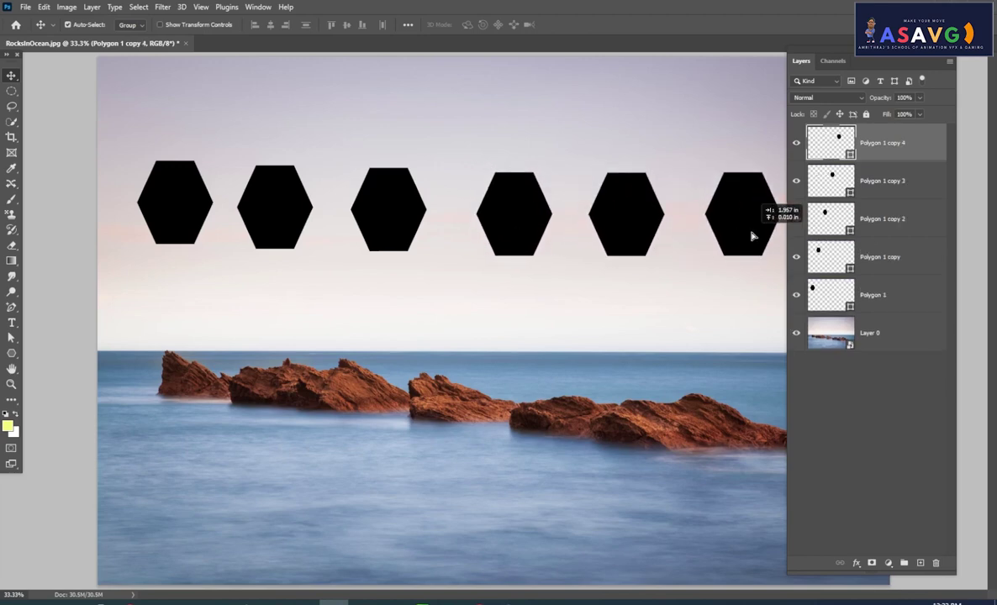
key(ctrl+minus)
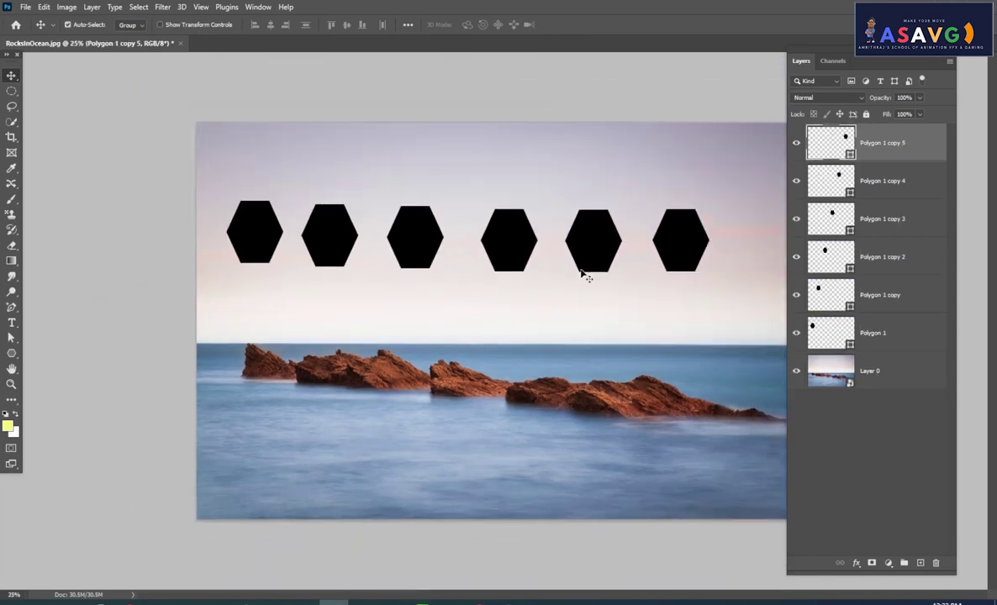
drag(602, 249, 605, 245)
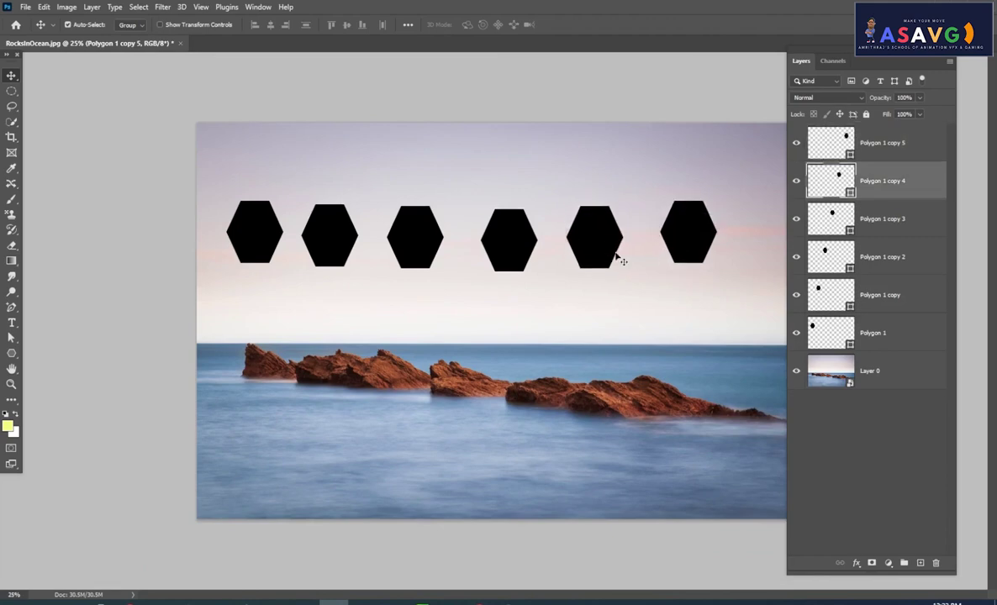
drag(691, 254, 691, 262)
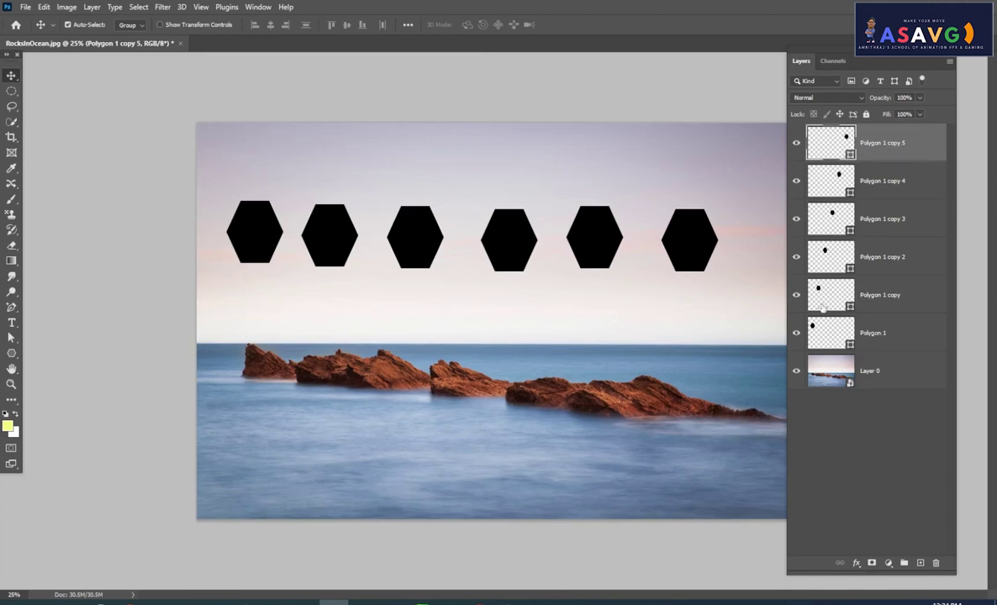
Delete the hexagon copies and convert the remaining Polygon 1 into a smart object
key(Delete)
key(Delete)
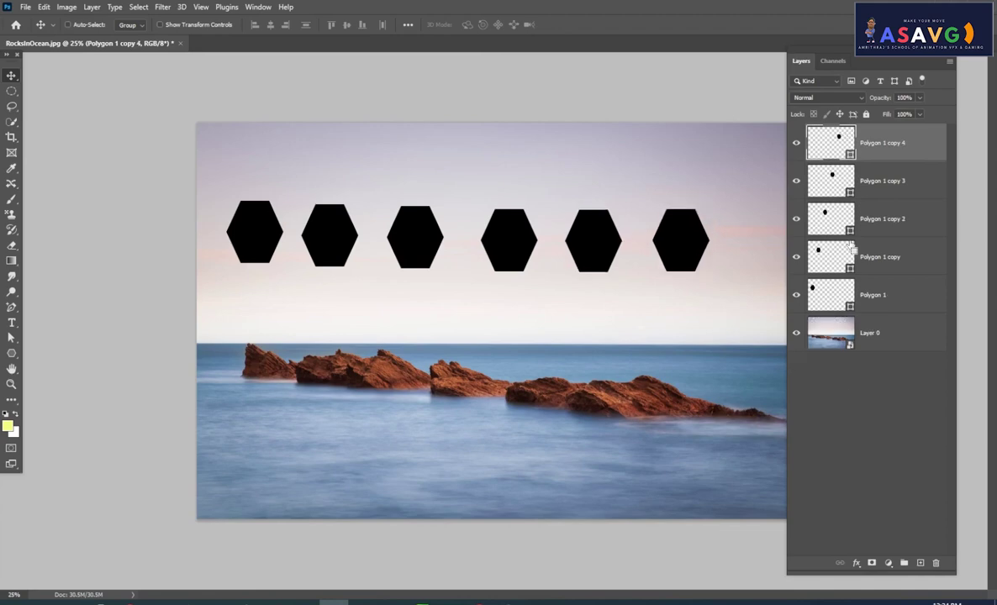
key(Delete)
key(Delete)
key(Delete)
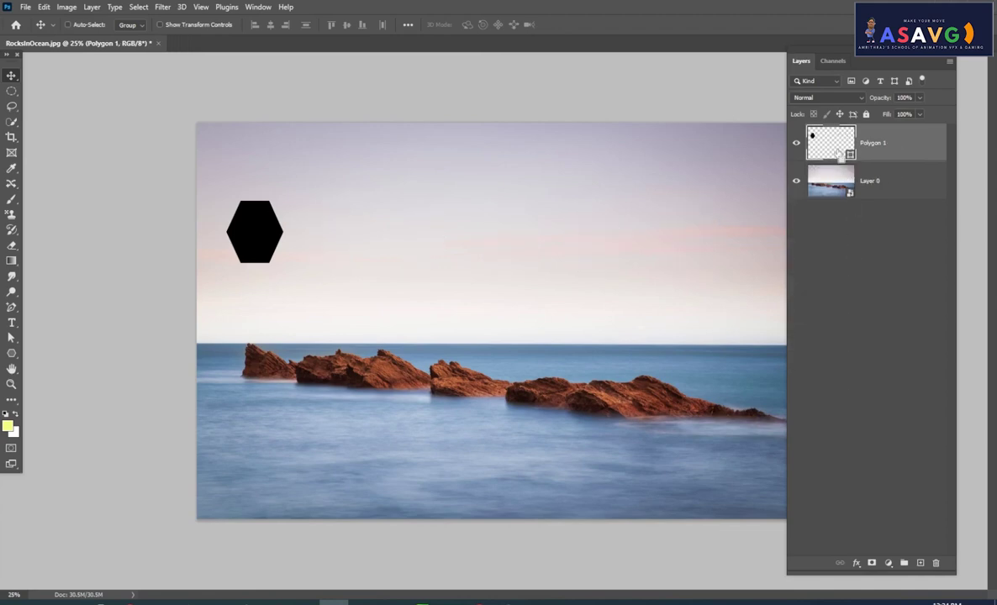
drag(250, 232, 250, 222)
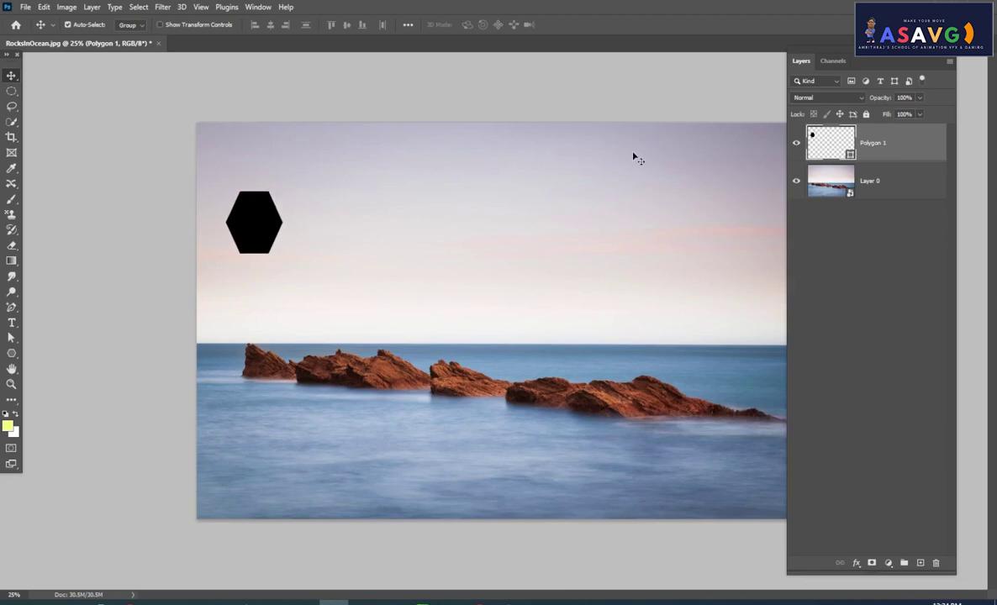
right_click(885, 152)
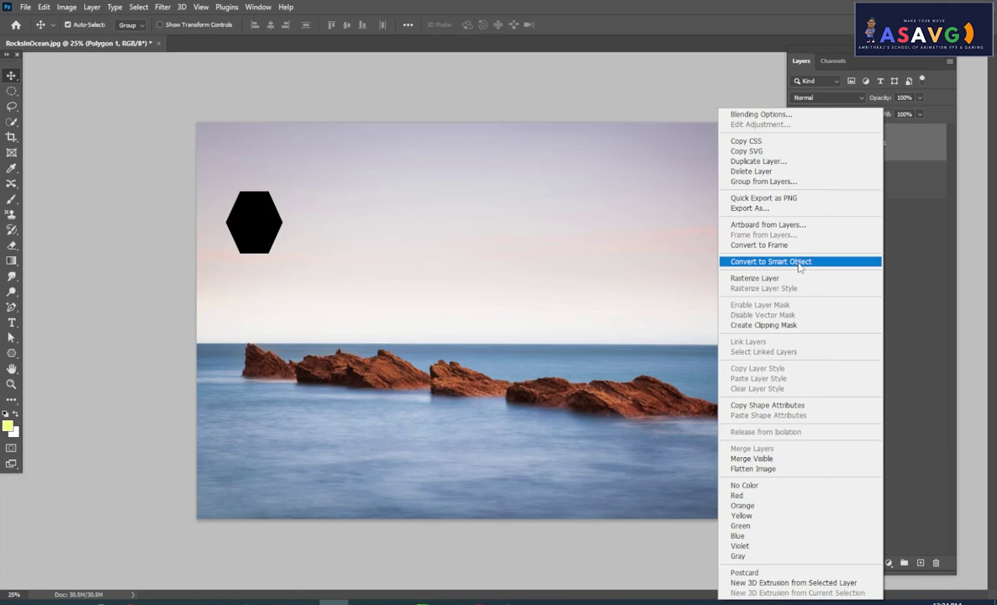
click(799, 263)
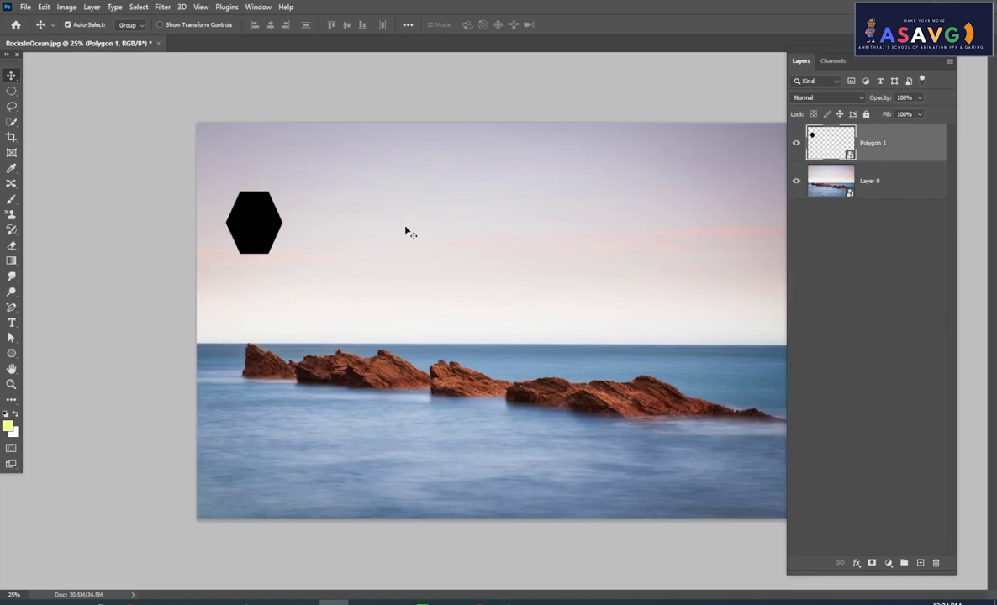
Duplicate the hexagon smart object into a row, then group all six hexagon layers with Ctrl+G
mouse_move(254, 224)
mouse_down()
mouse_move(318, 235)
mouse_move(341, 227)
mouse_move(423, 238)
mouse_move(722, 244)
mouse_up()
drag(872, 67, 880, 81)
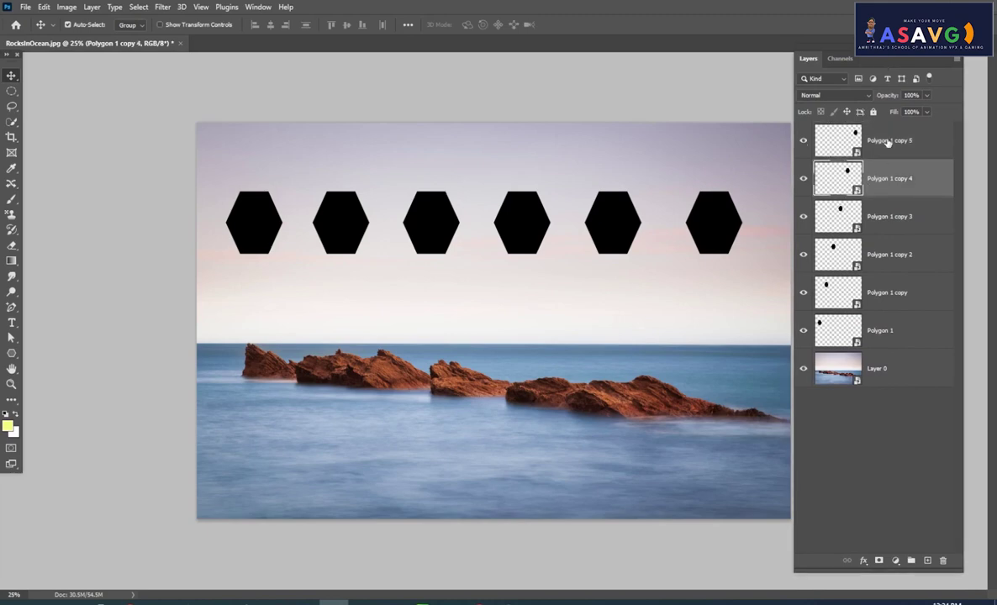
shift+click(882, 179)
shift+click(897, 217)
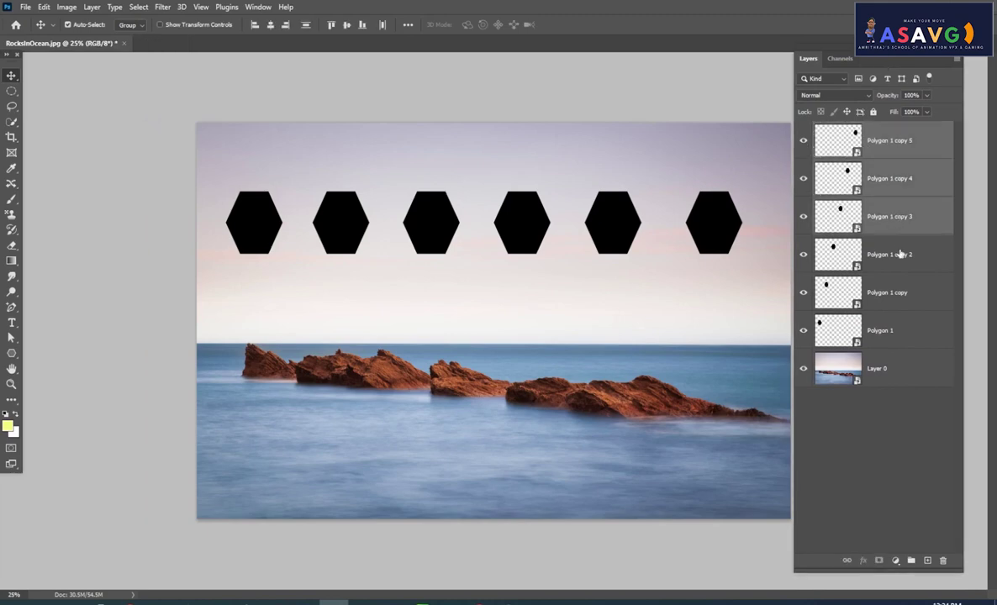
shift+click(897, 254)
shift+click(898, 292)
shift+click(884, 336)
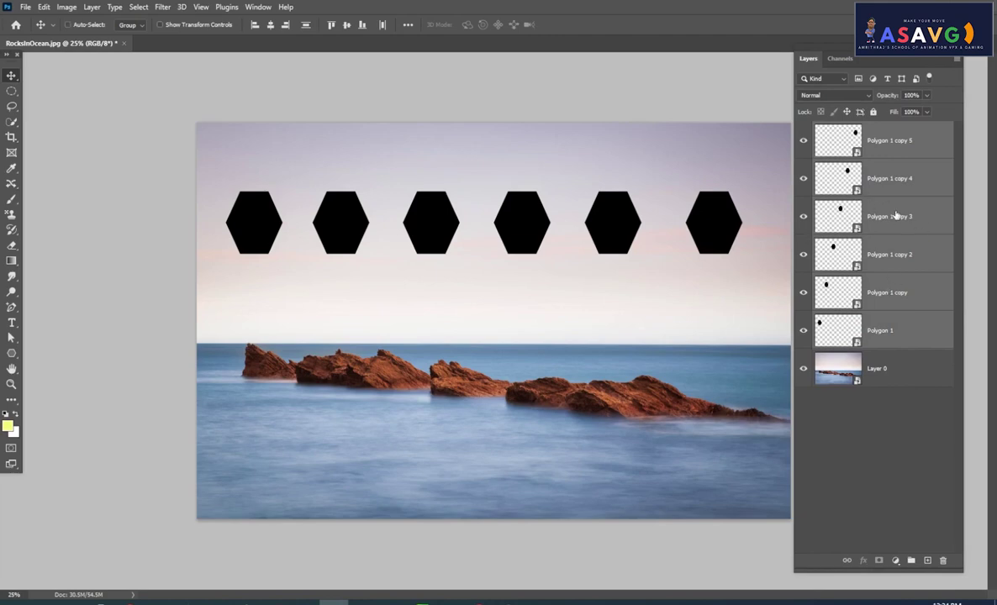
key(ctrl+g)
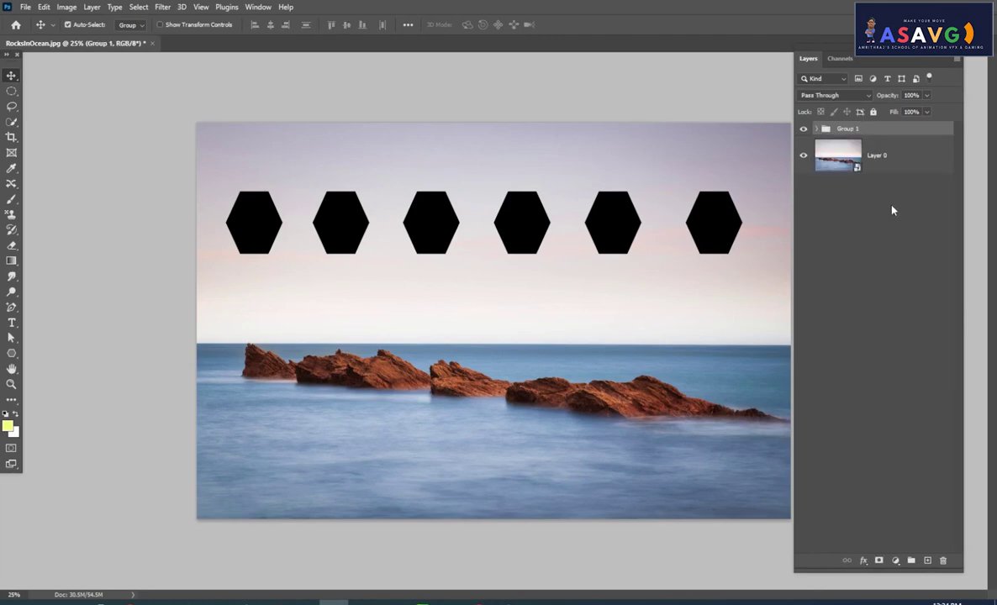
Rename Group 1 to 'one'
click(803, 130)
double_click(866, 128)
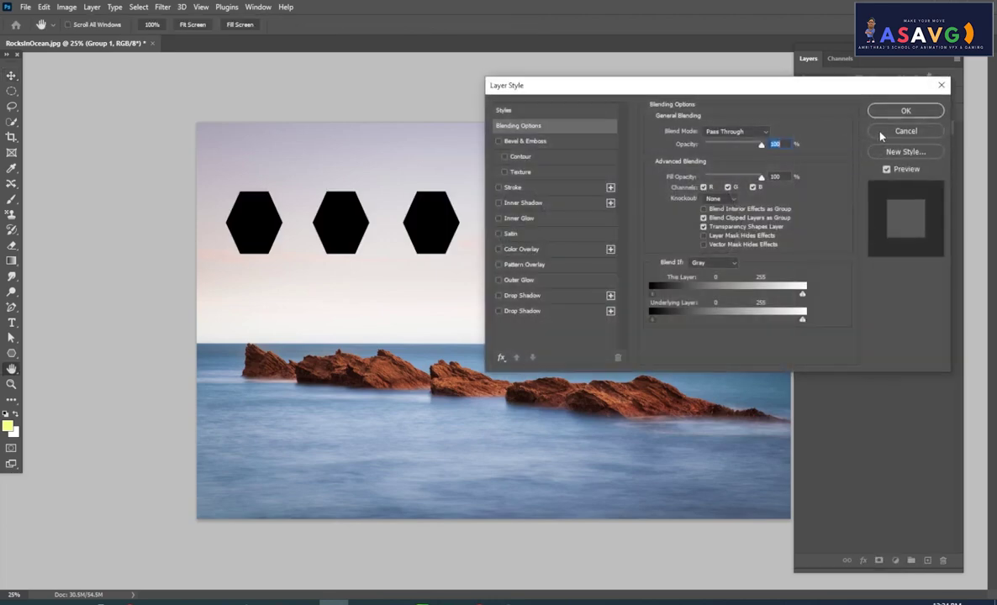
key(Escape)
double_click(849, 128)
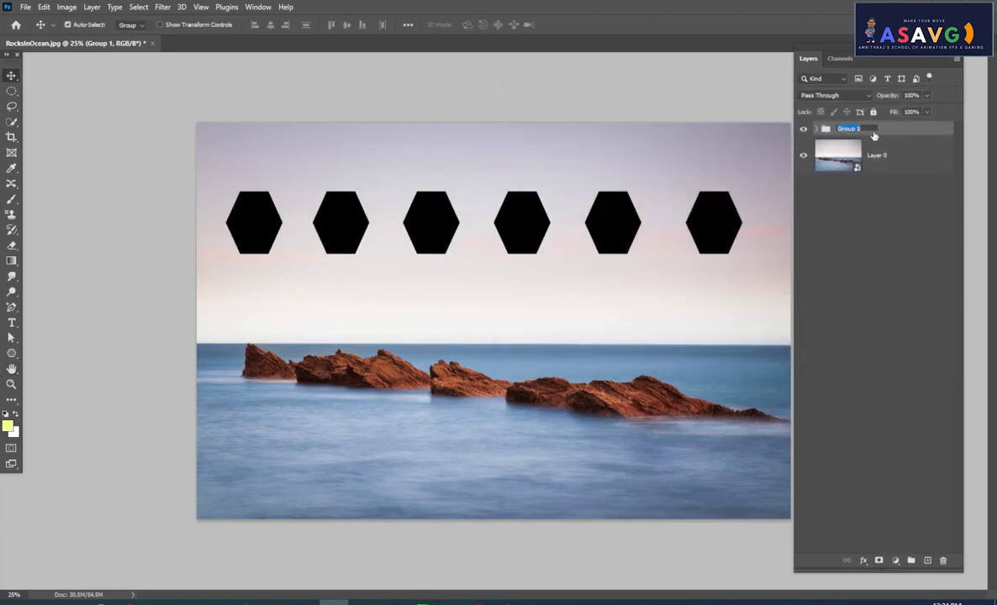
text(c)
key(Return)
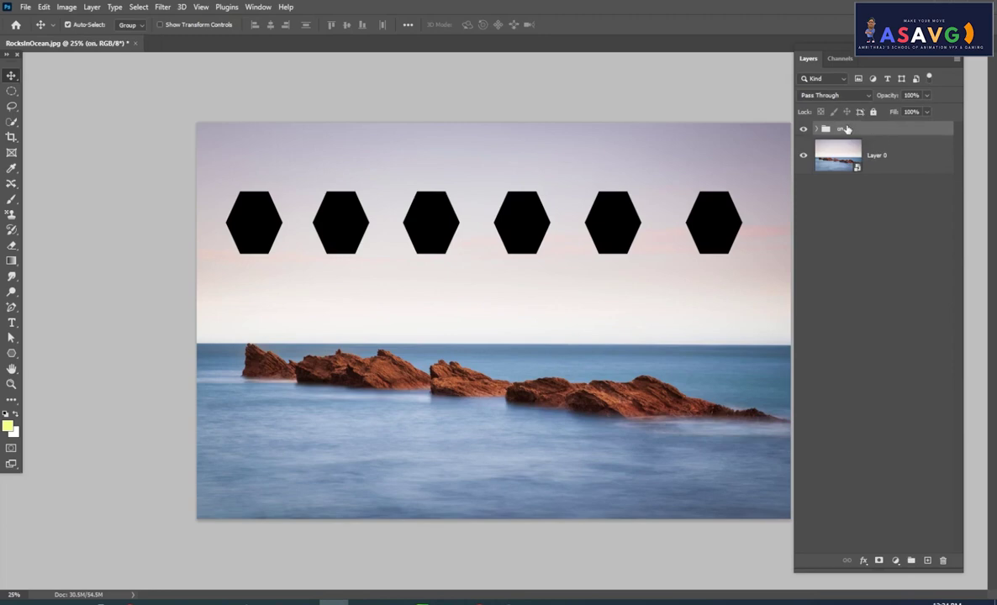
double_click(845, 129)
text(e)
key(Return)
Duplicate group 'one' as 'one copy' and move it down into a second row
drag(842, 131, 930, 561)
drag(612, 223, 613, 317)
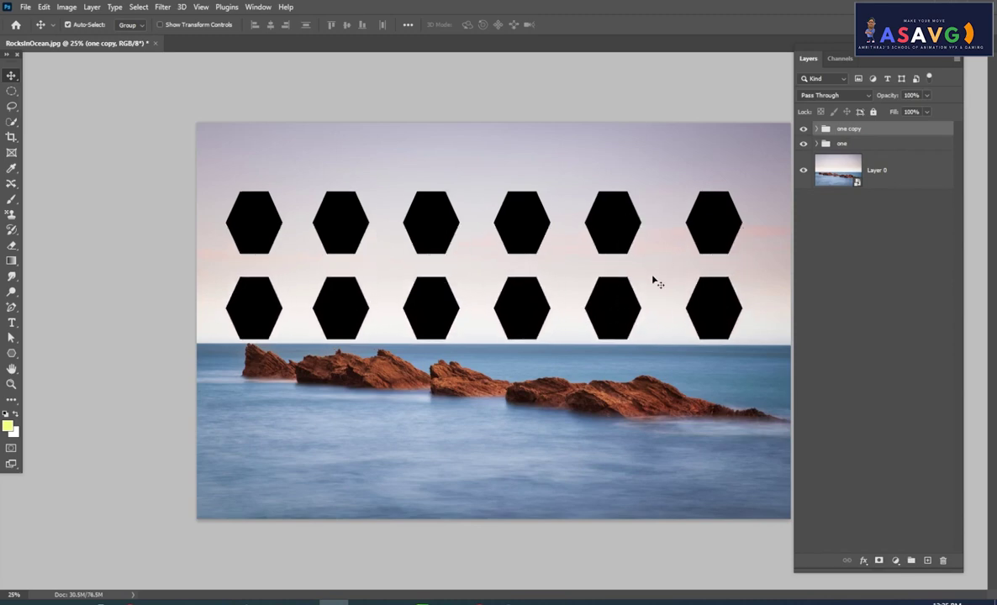
click(816, 129)
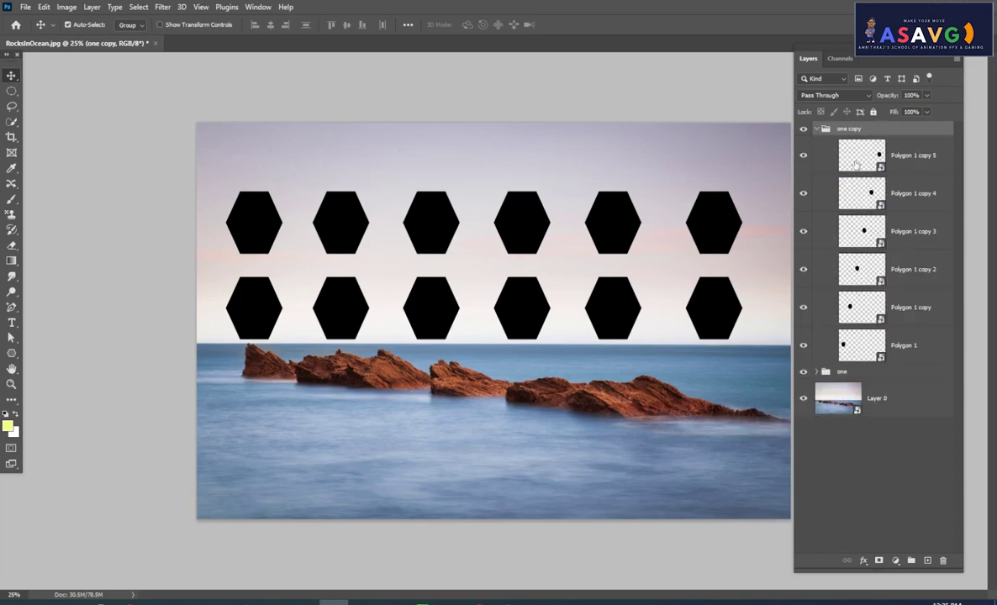
Delete Polygon 1 copy 5 and Polygon 1 from 'one copy', leaving four hexagons
click(824, 162)
click(804, 156)
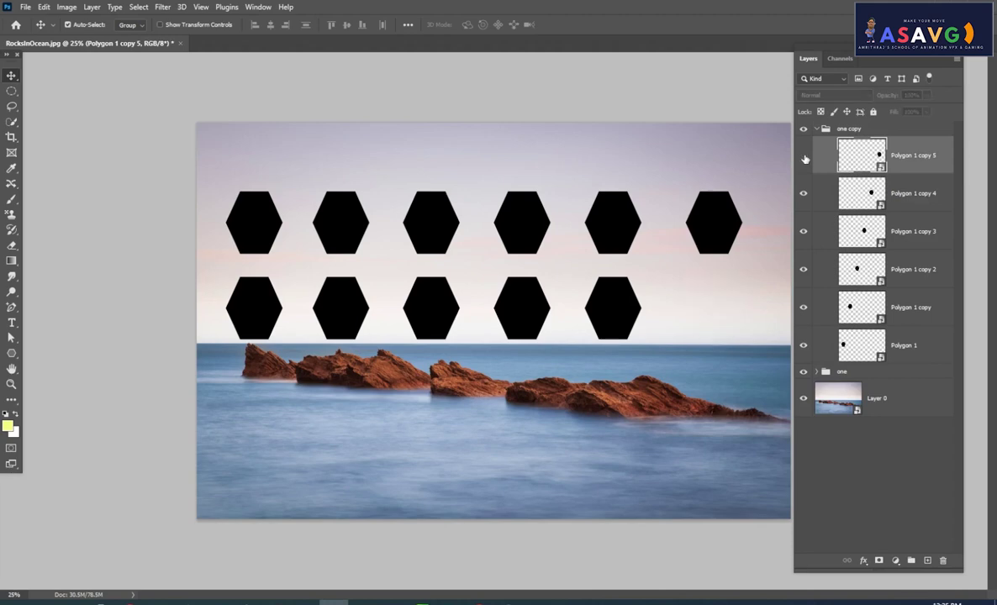
click(804, 158)
click(804, 157)
click(943, 561)
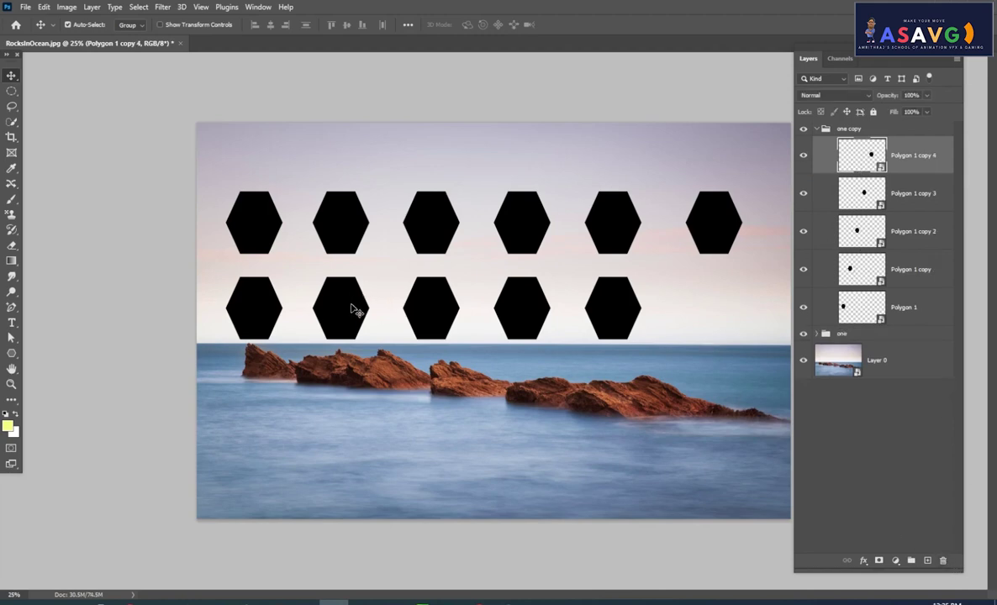
click(866, 307)
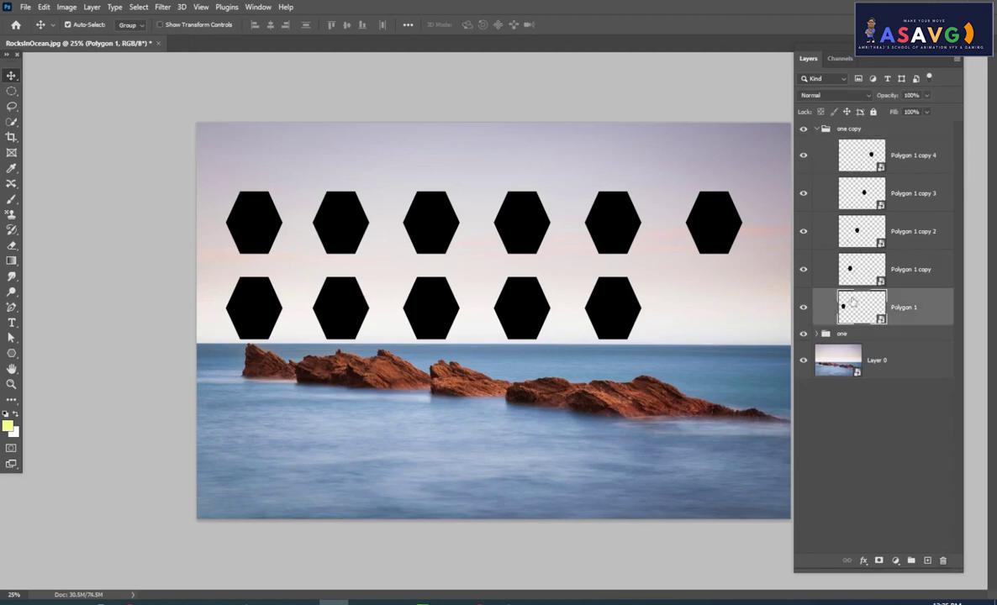
click(803, 308)
key(Delete)
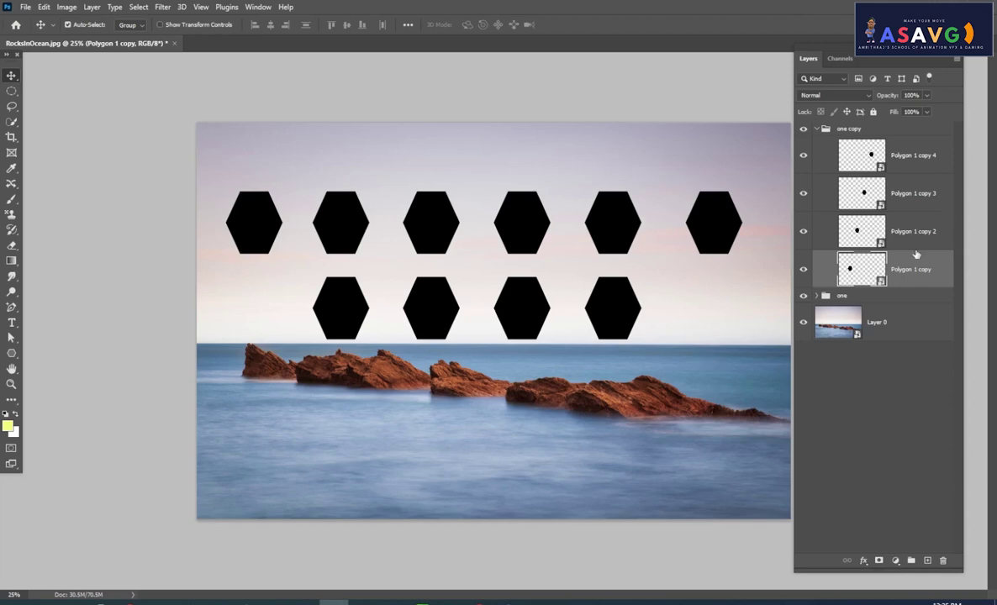
Duplicate 'one copy' as 'one copy 2' and move it down over the sea
click(816, 130)
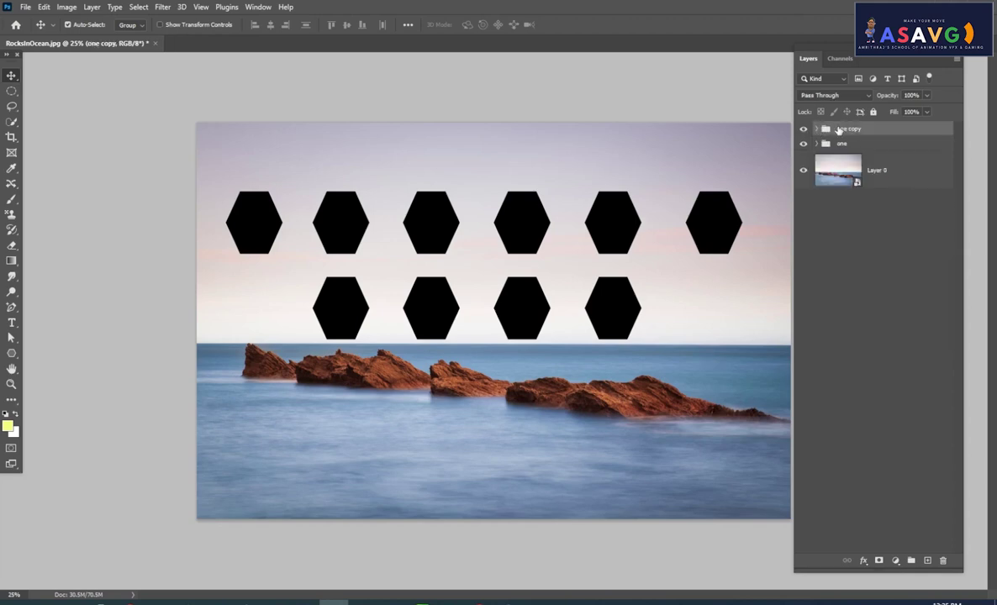
mouse_move(838, 130)
mouse_down()
mouse_move(923, 438)
mouse_move(929, 556)
mouse_up()
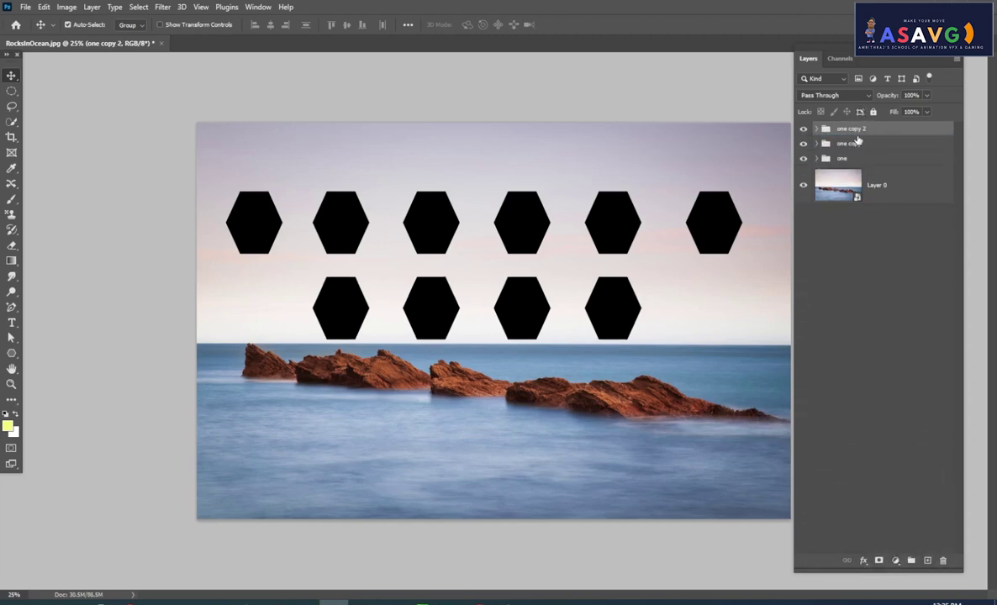
drag(437, 317, 438, 414)
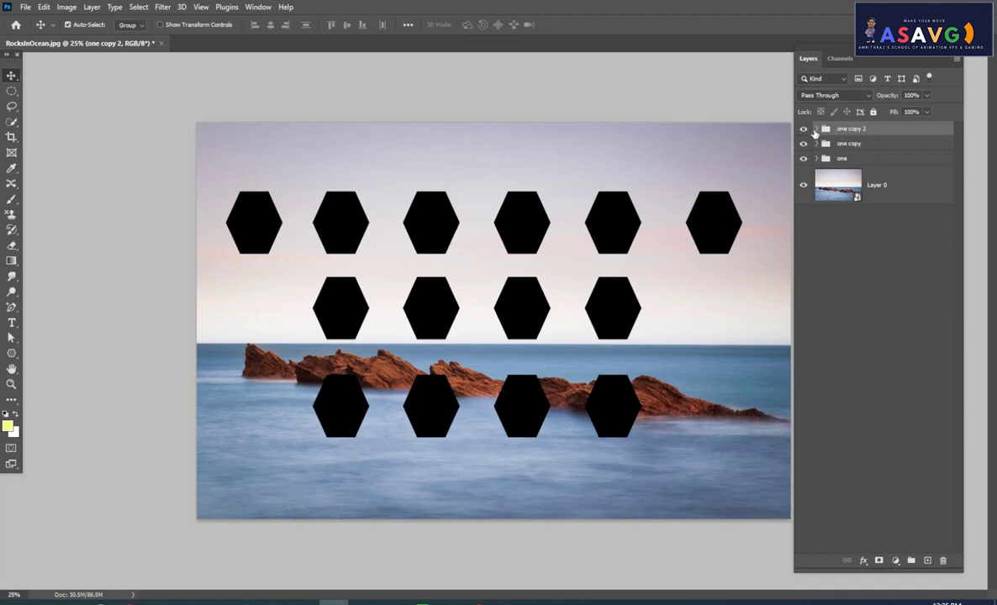
Delete Polygon 1 copy 4 and Polygon 1 copy from 'one copy 2', leaving two hexagons
click(816, 129)
click(803, 158)
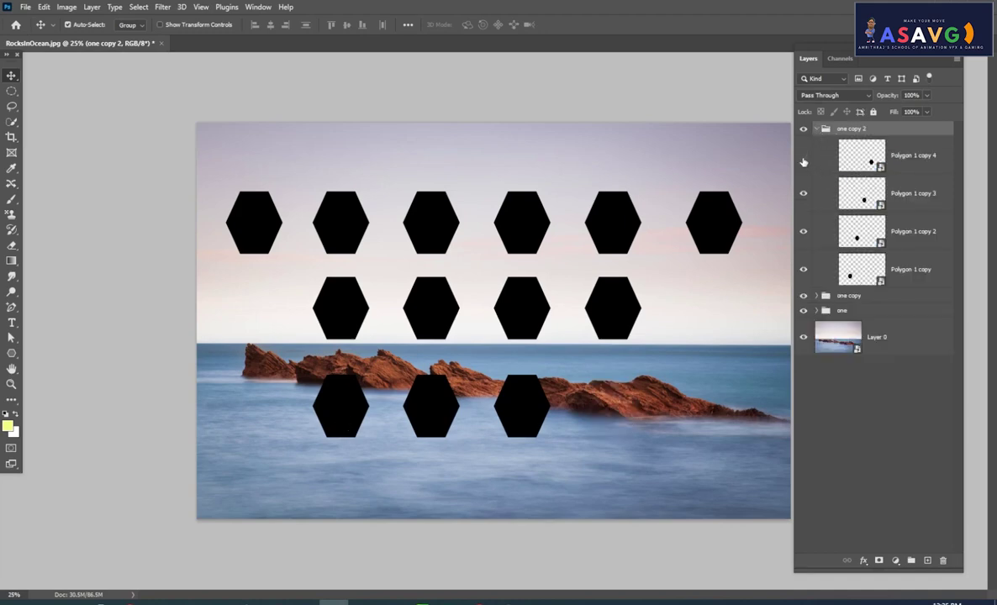
click(912, 158)
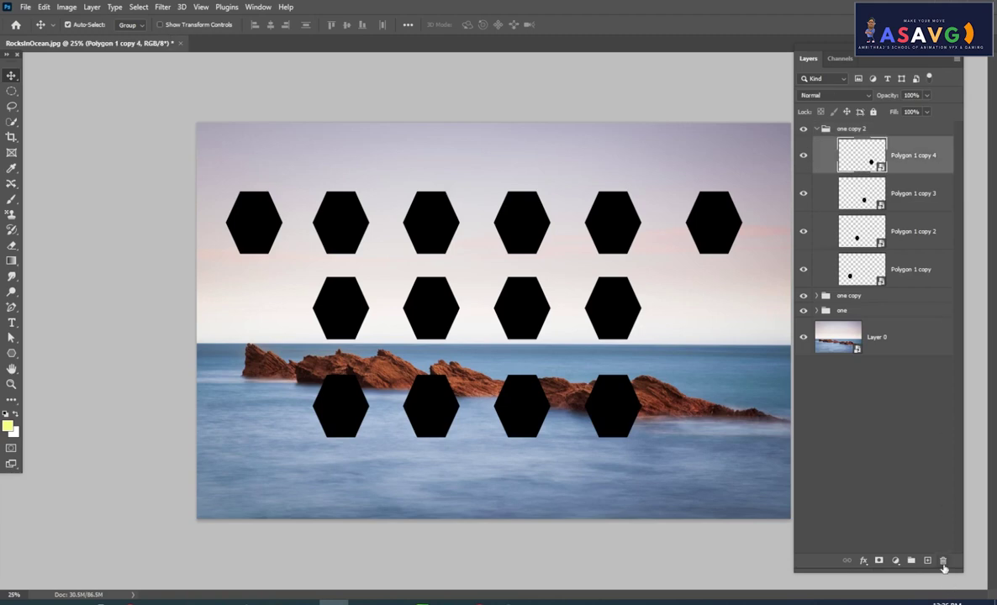
click(943, 560)
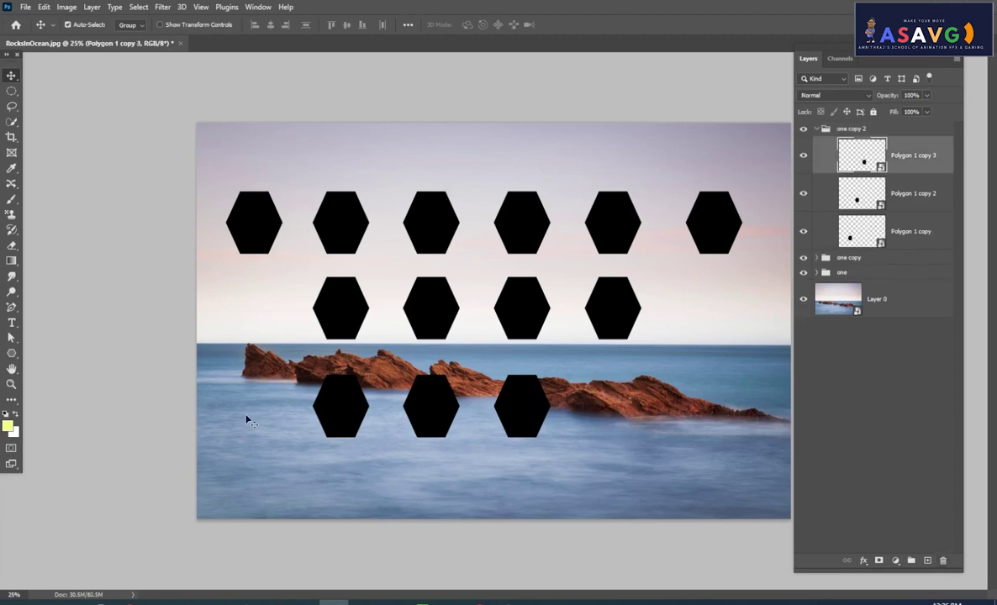
click(856, 238)
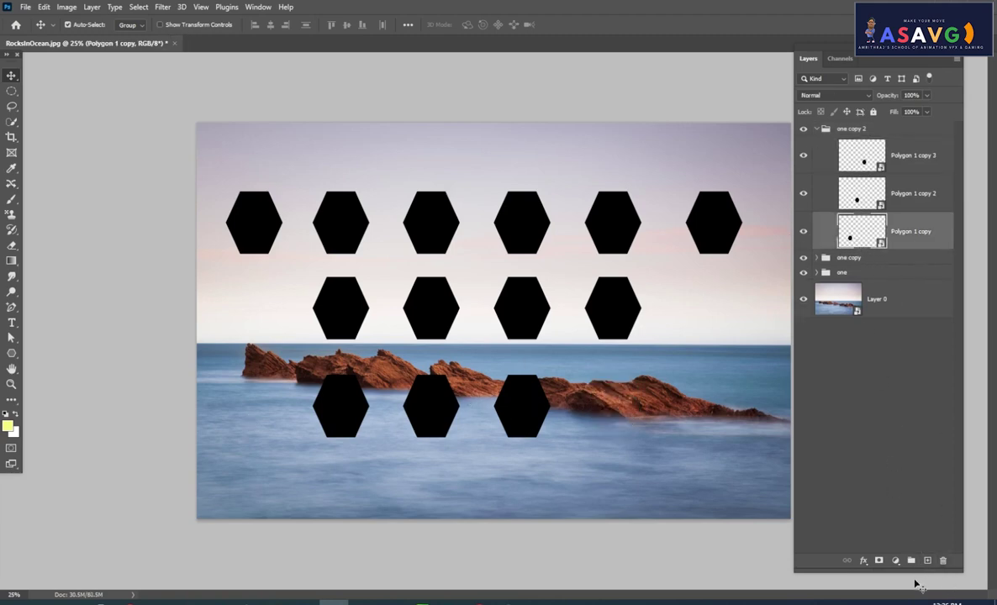
click(943, 561)
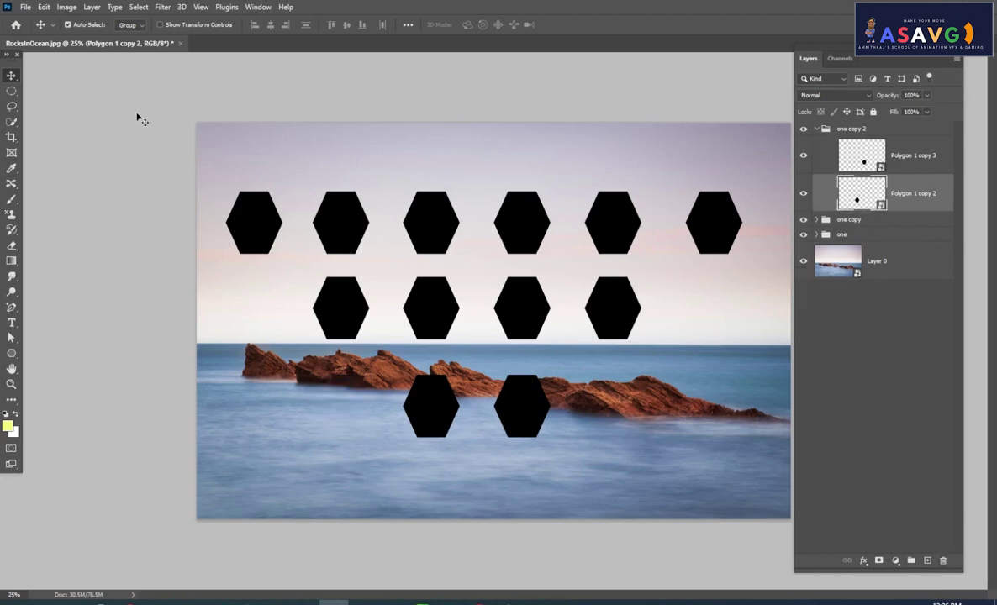
click(818, 130)
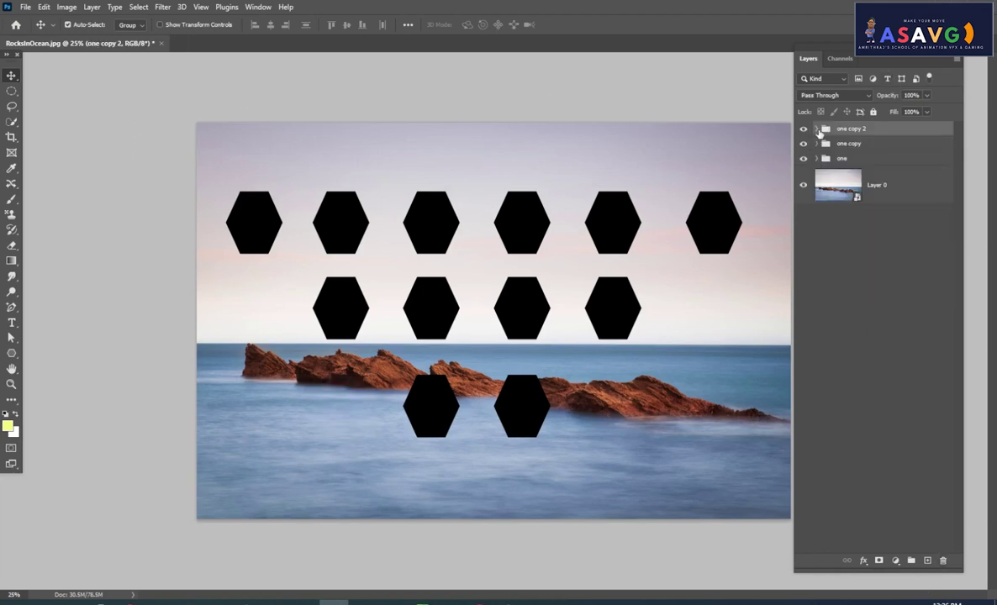
Select all three row groups: one, one copy and one copy 2
click(845, 156)
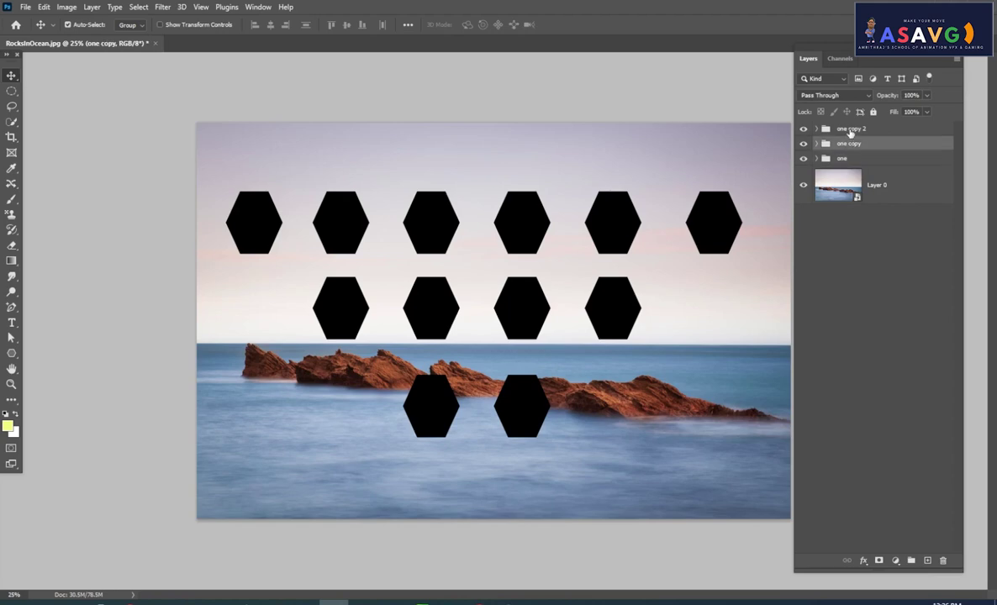
click(849, 130)
click(845, 159)
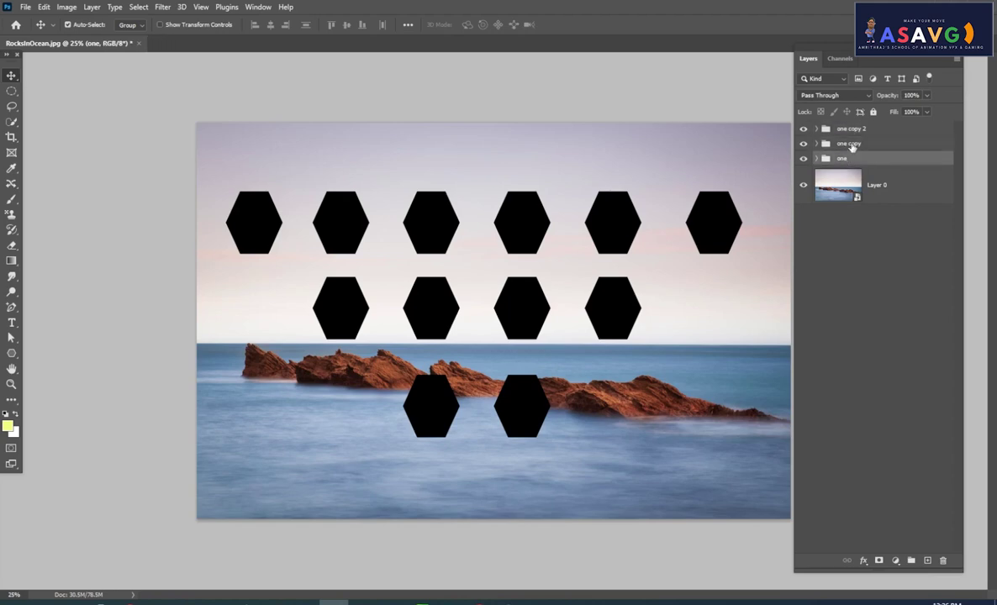
shift+click(851, 144)
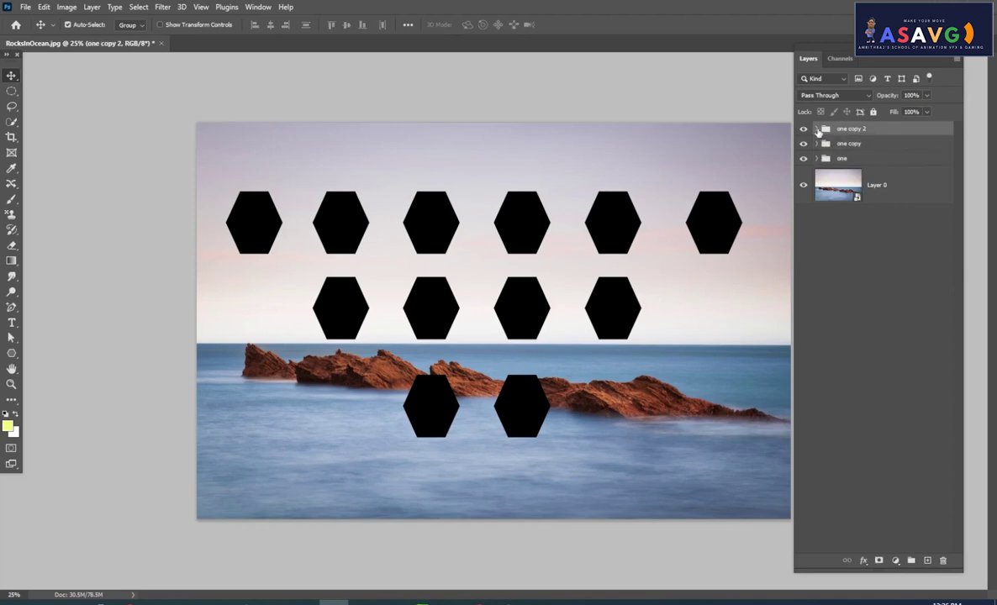
click(817, 129)
click(815, 149)
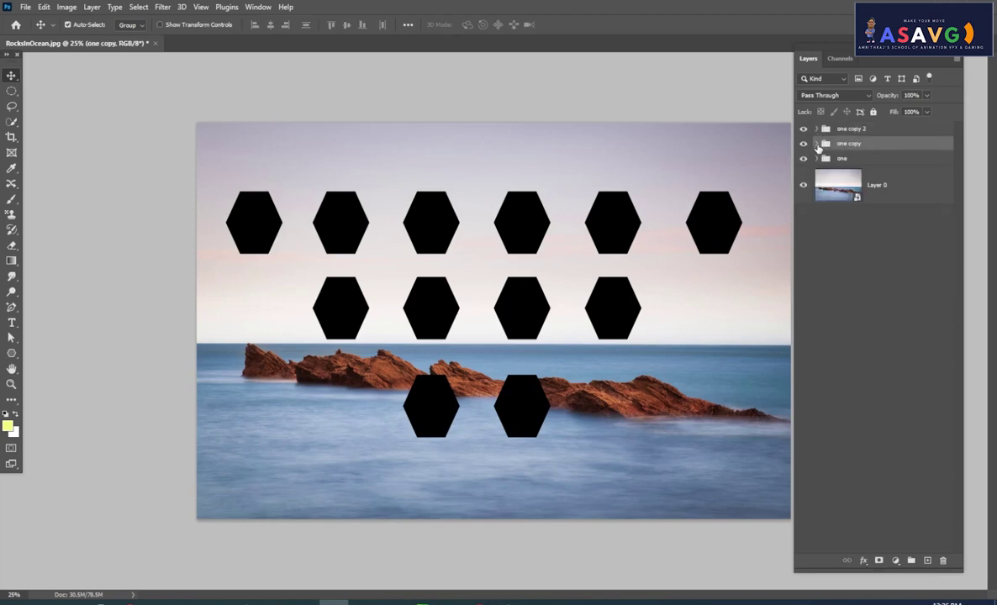
click(816, 144)
click(851, 129)
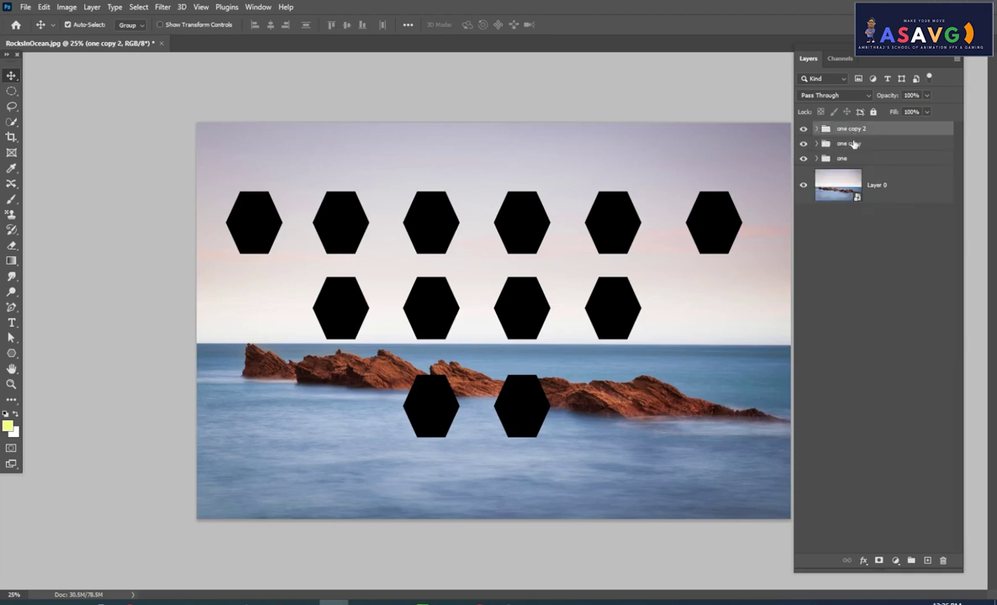
shift+click(849, 144)
Group the three rows as 'final group' and stack photo Layer 0 above it
key(ctrl)
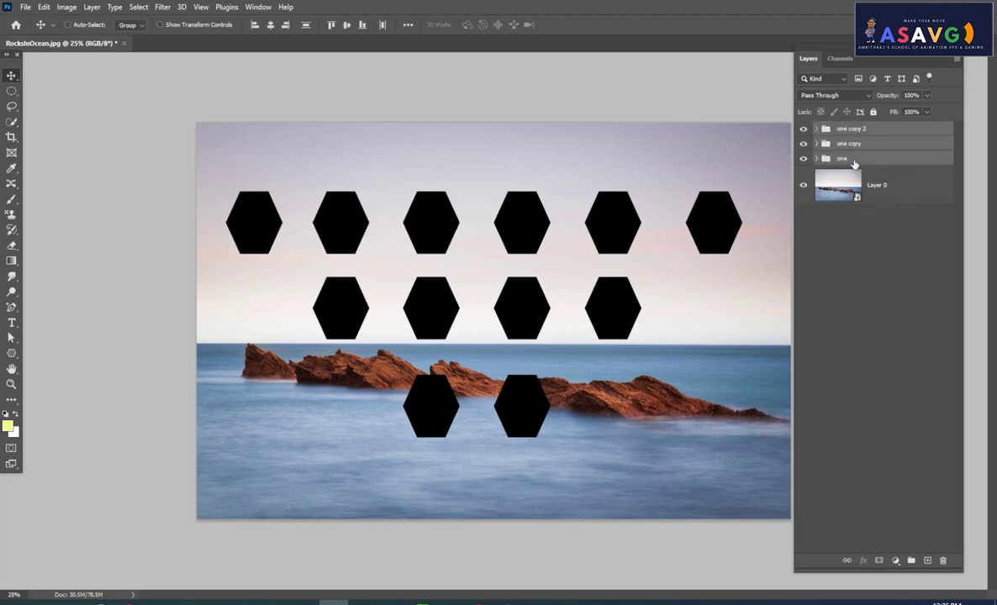
key(ctrl+g)
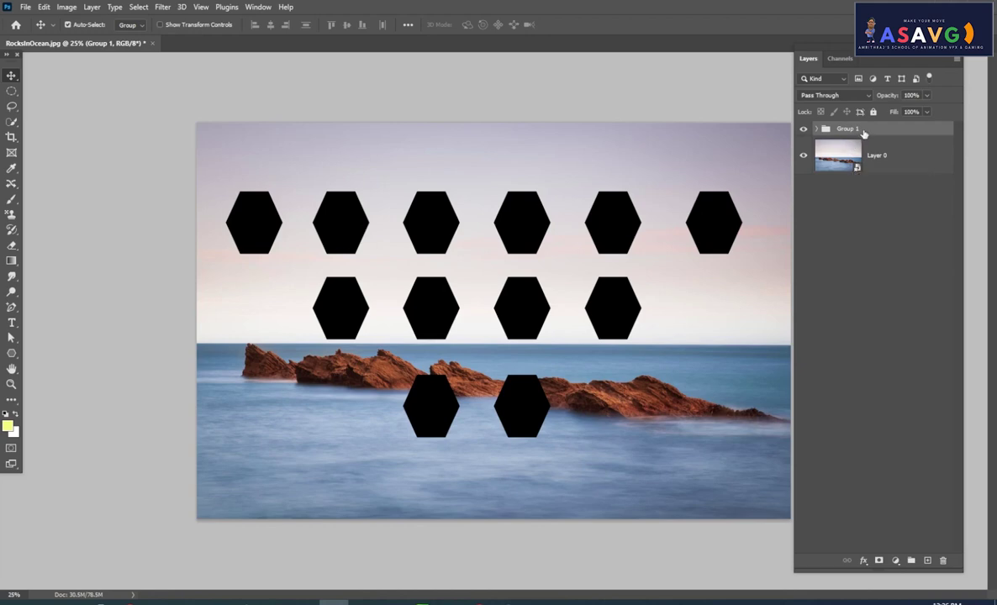
double_click(848, 128)
text(final g)
click(856, 168)
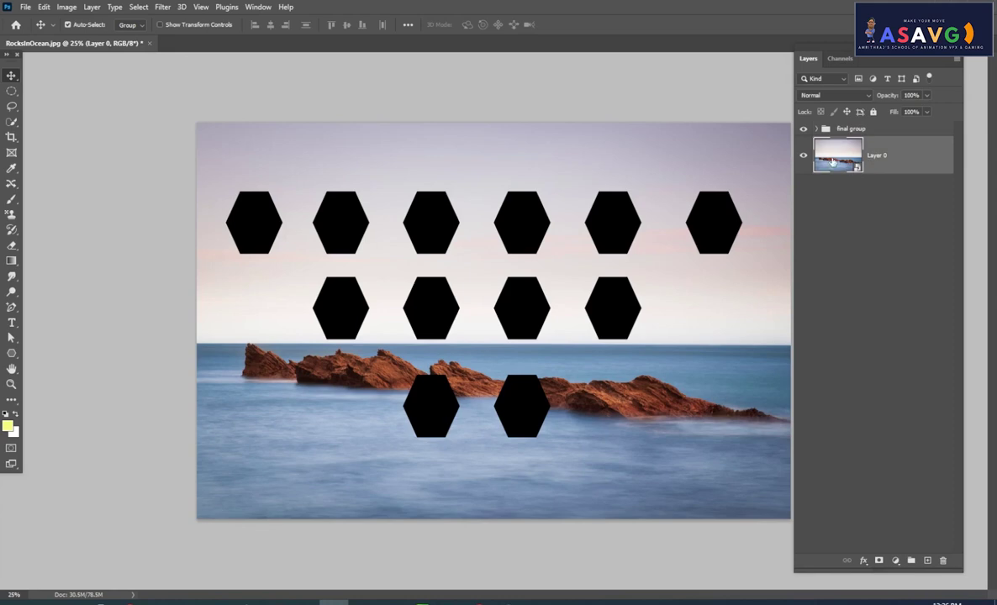
drag(833, 161, 838, 126)
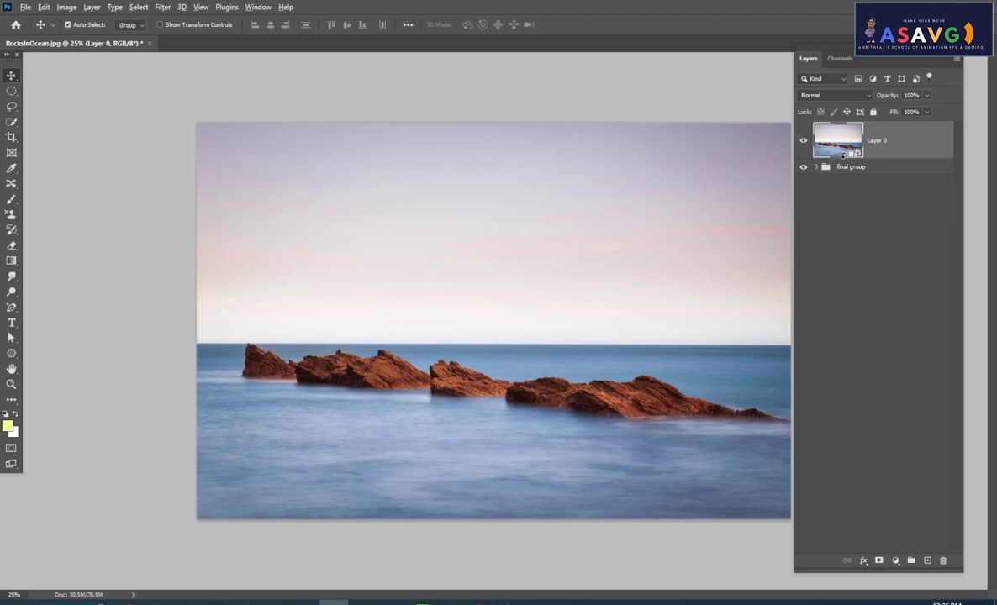
Clip Layer 0 into final group and shift the hexagon grid lower toward the canvas centre
alt+click(843, 157)
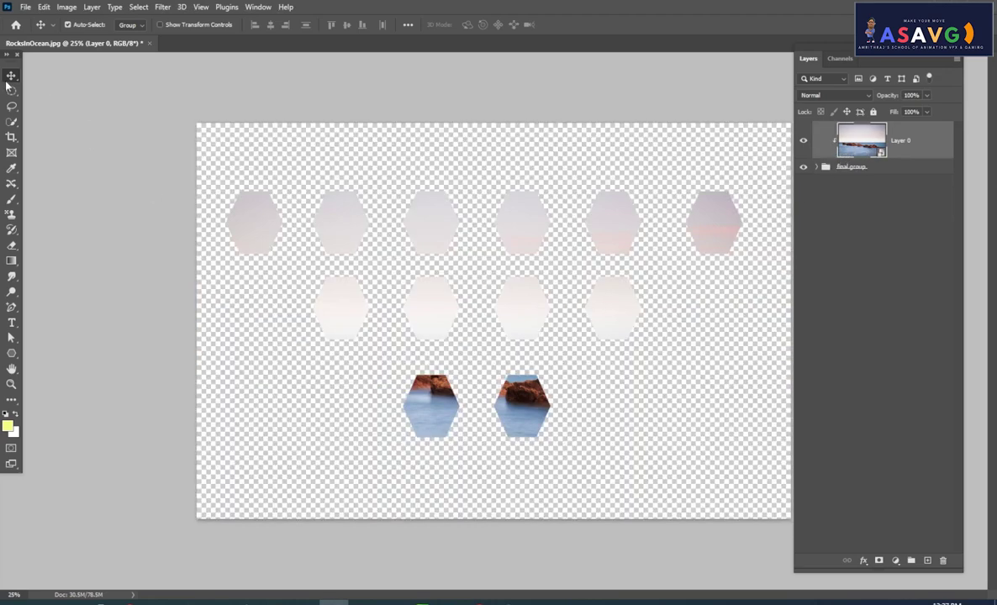
drag(306, 237, 452, 254)
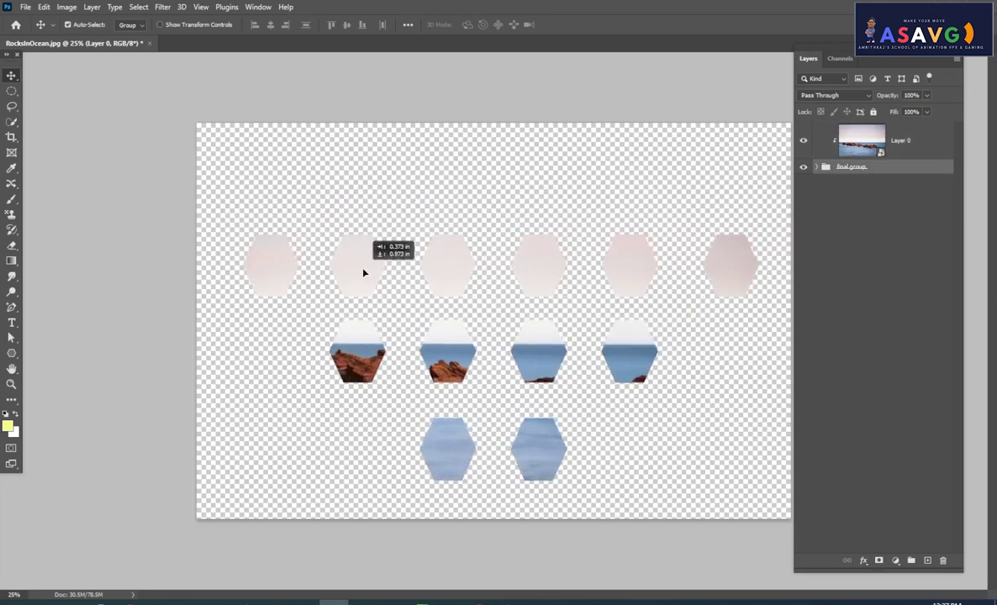
drag(452, 254, 336, 248)
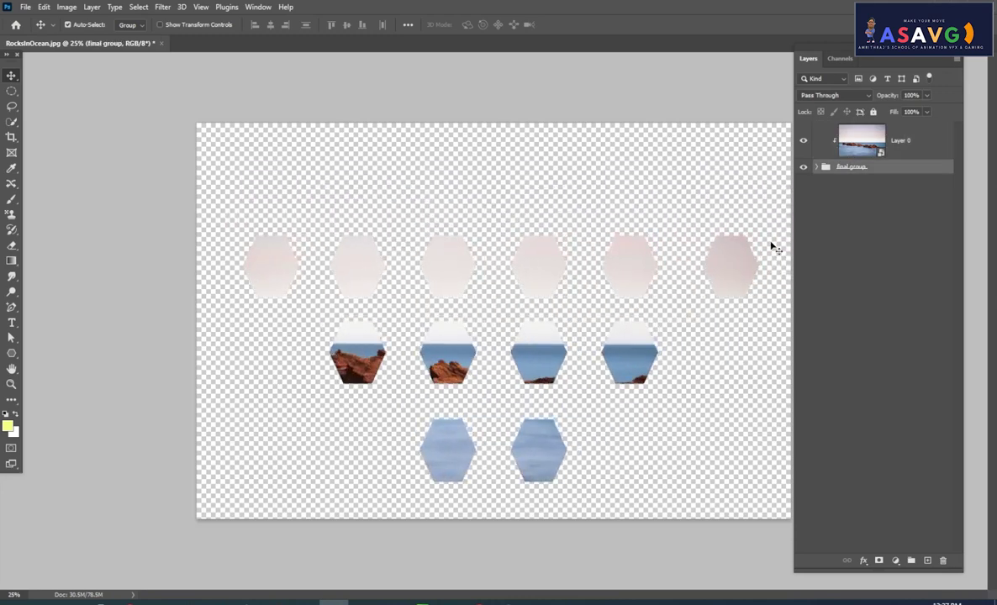
Add a white (#ffffff) Color Fill 1 solid-colour layer and move it below final group
click(896, 560)
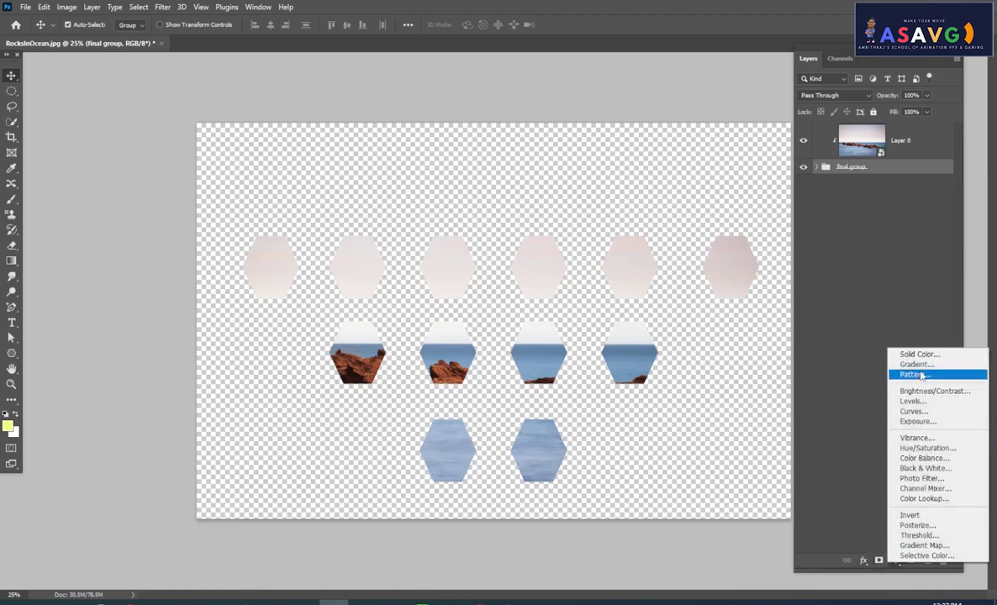
click(921, 356)
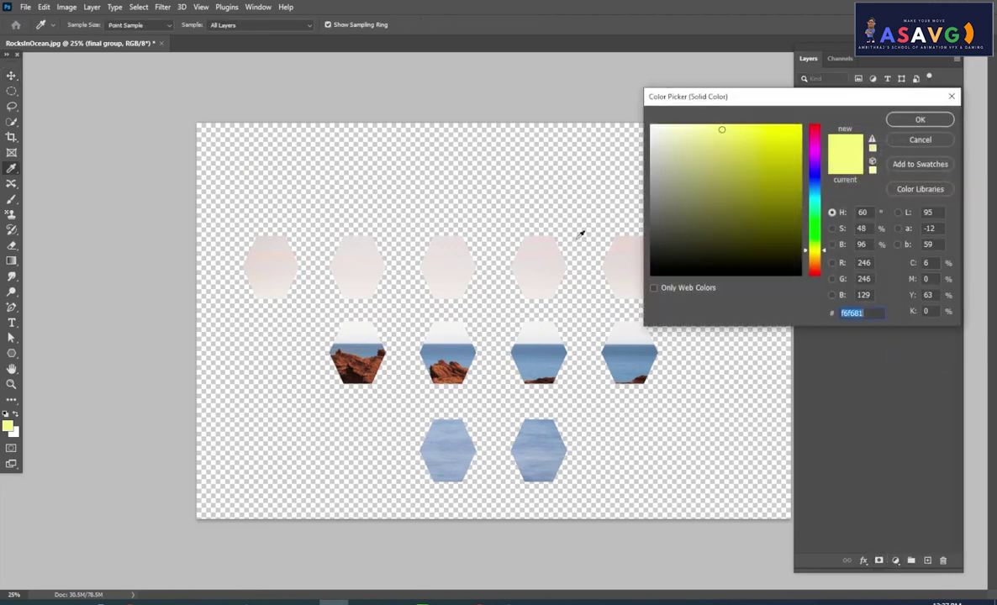
click(623, 135)
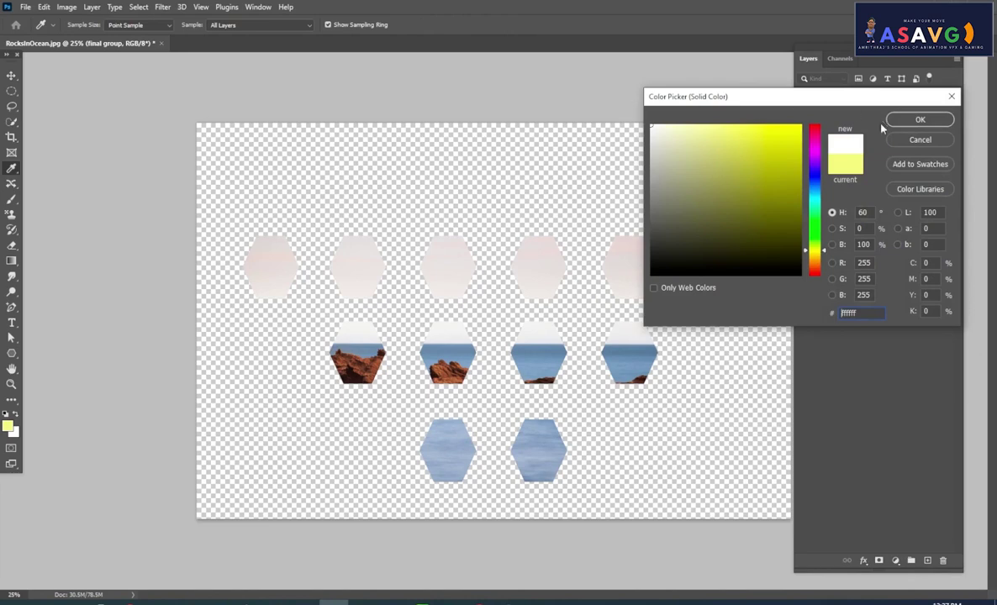
click(908, 120)
drag(855, 189, 858, 230)
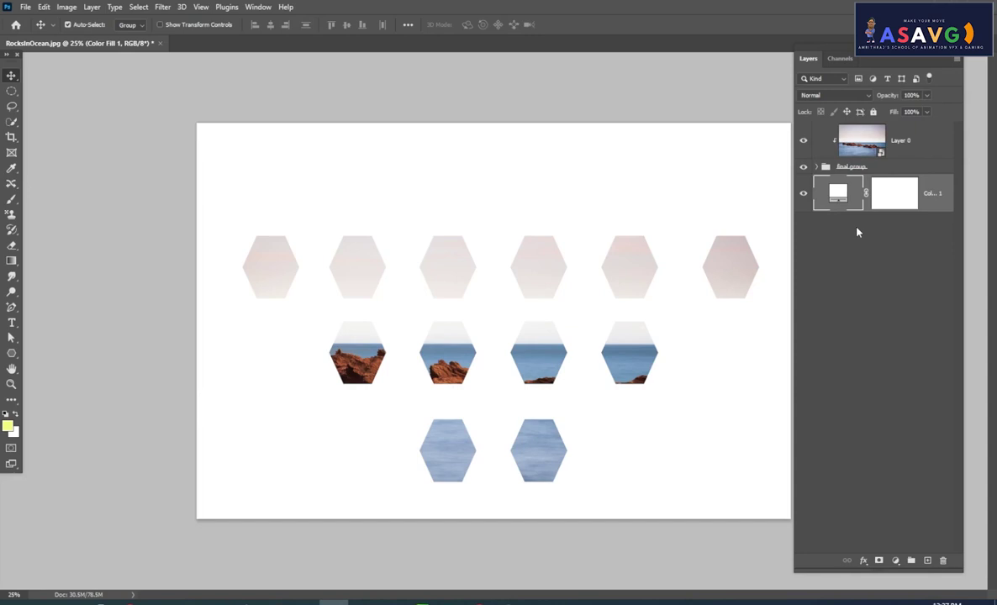
Select Layer 0, then expand final group and its one copy 2 sub-group in Layers
click(824, 125)
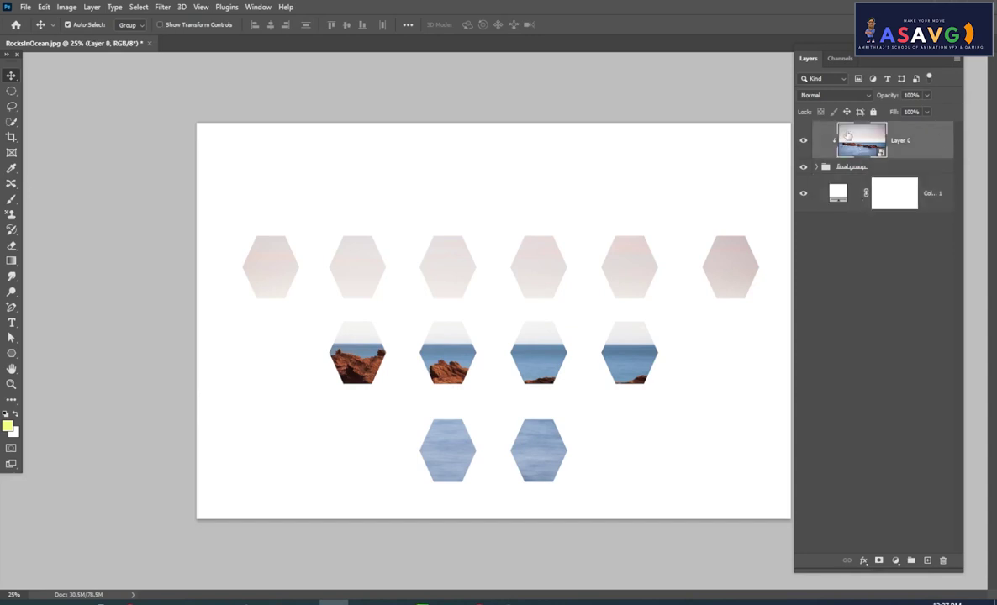
click(815, 167)
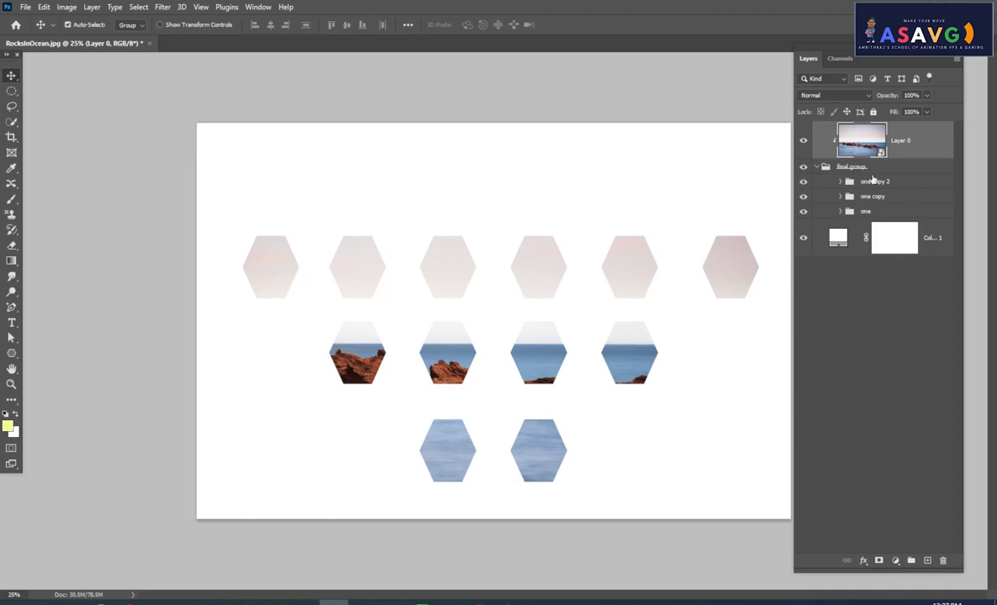
click(840, 181)
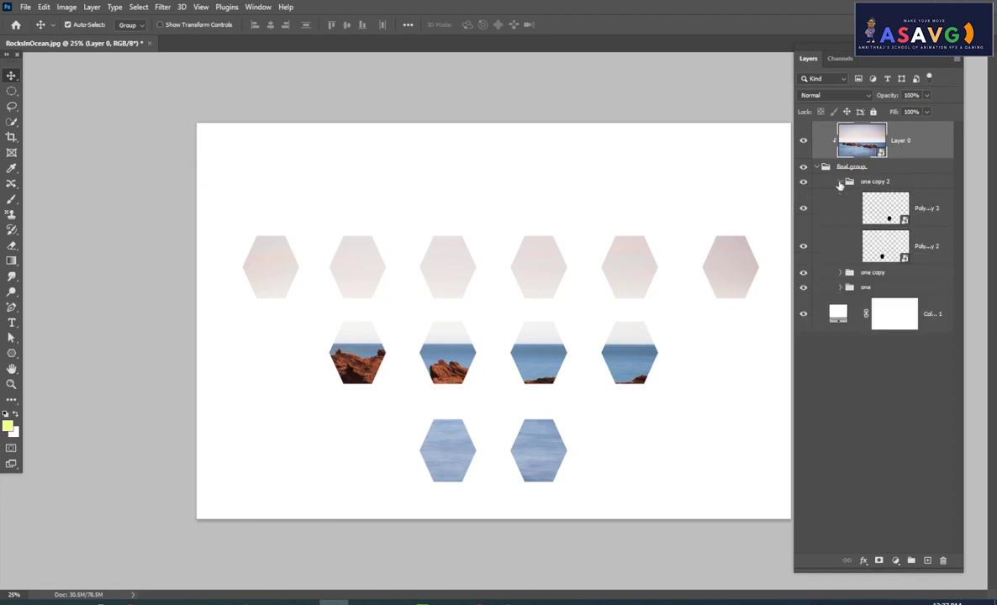
Open the polygon smart object as Polygon 11.psb and flip between it and RocksInOcean.jpg
double_click(886, 210)
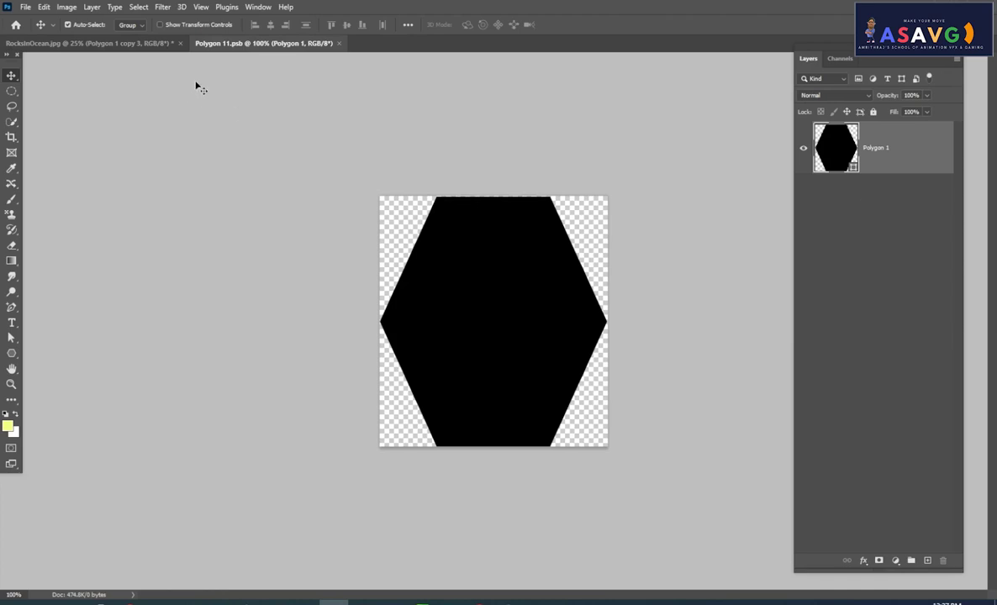
click(140, 44)
click(248, 43)
click(126, 43)
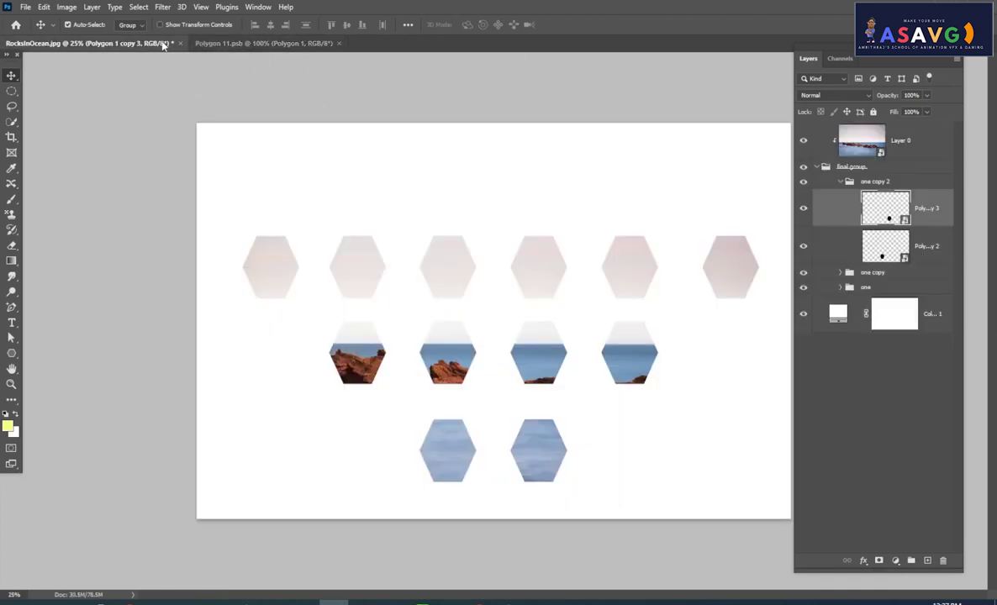
click(240, 44)
click(156, 43)
click(257, 6)
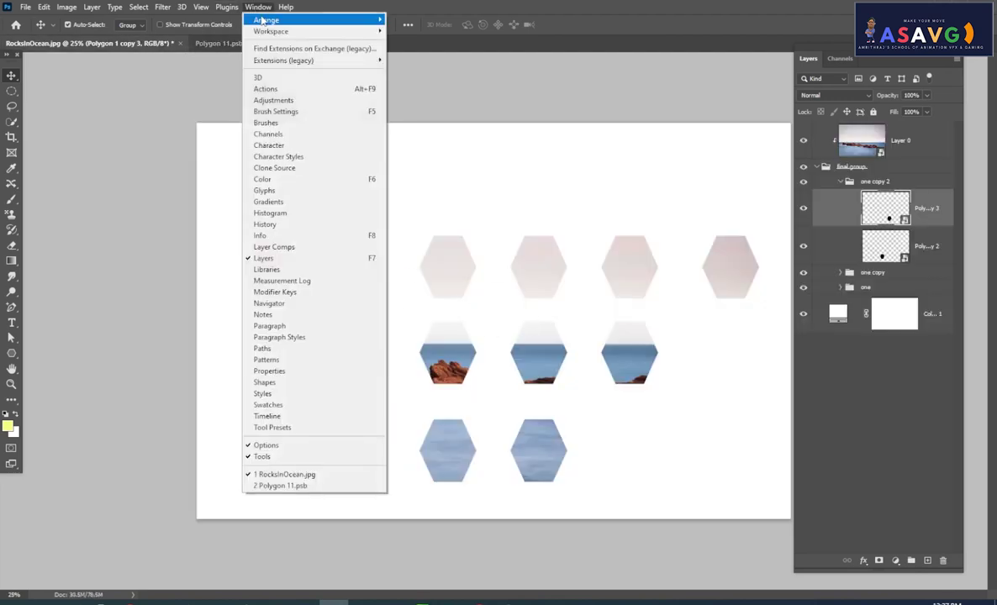
mouse_move(267, 19)
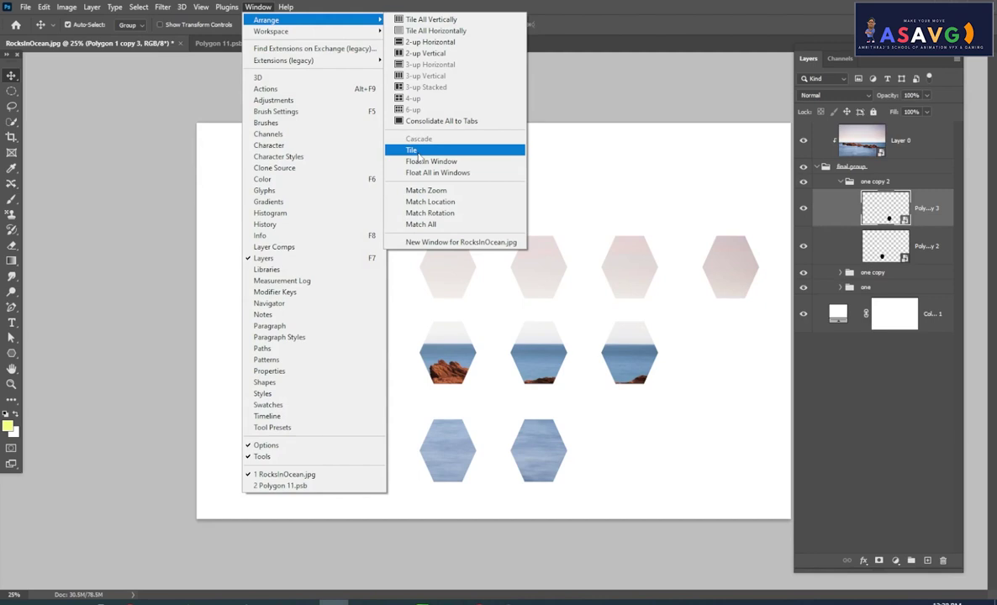
Tile both documents side by side and make Polygon 11.psb active
click(412, 150)
drag(498, 206, 488, 212)
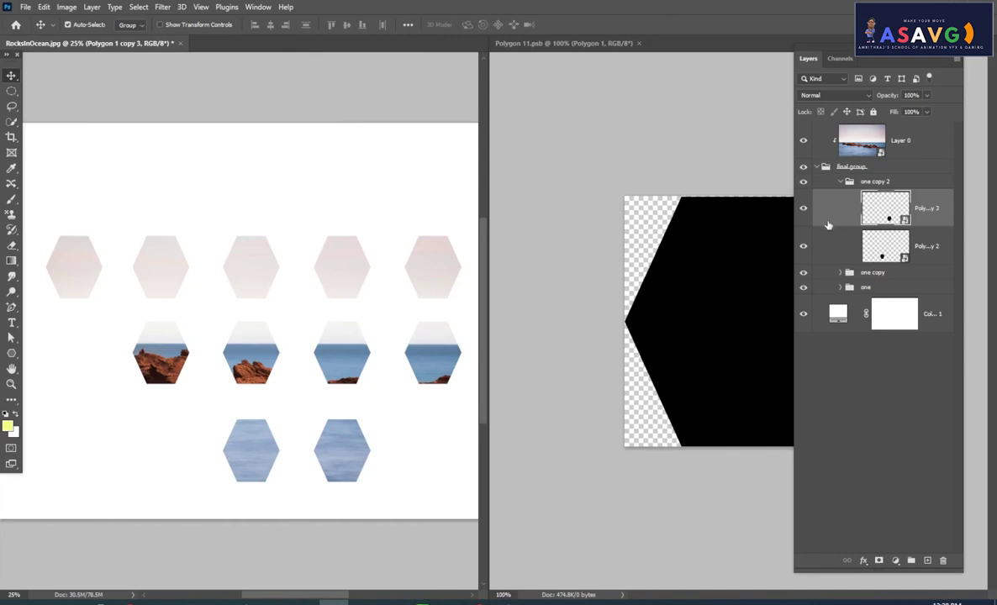
drag(874, 63, 916, 65)
click(757, 243)
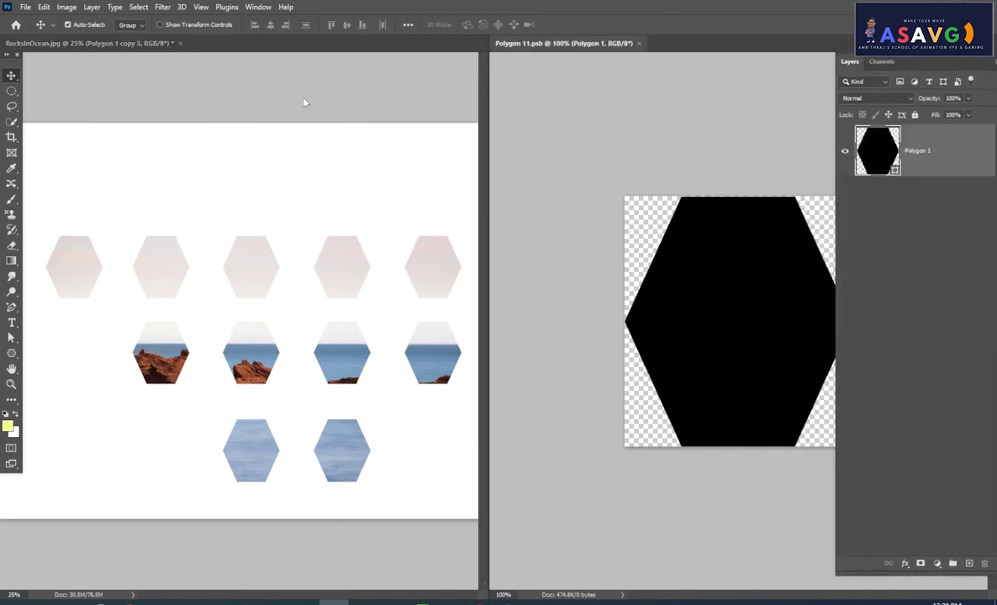
Set the polygon's Star Ratio to 50% in Properties and save the smart object
click(258, 7)
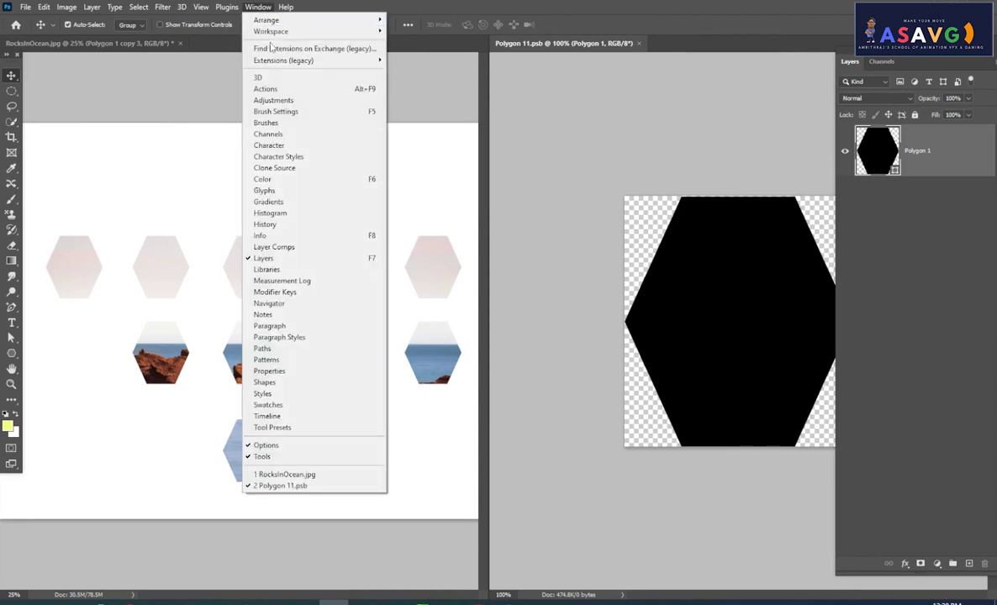
click(290, 371)
drag(540, 82, 598, 59)
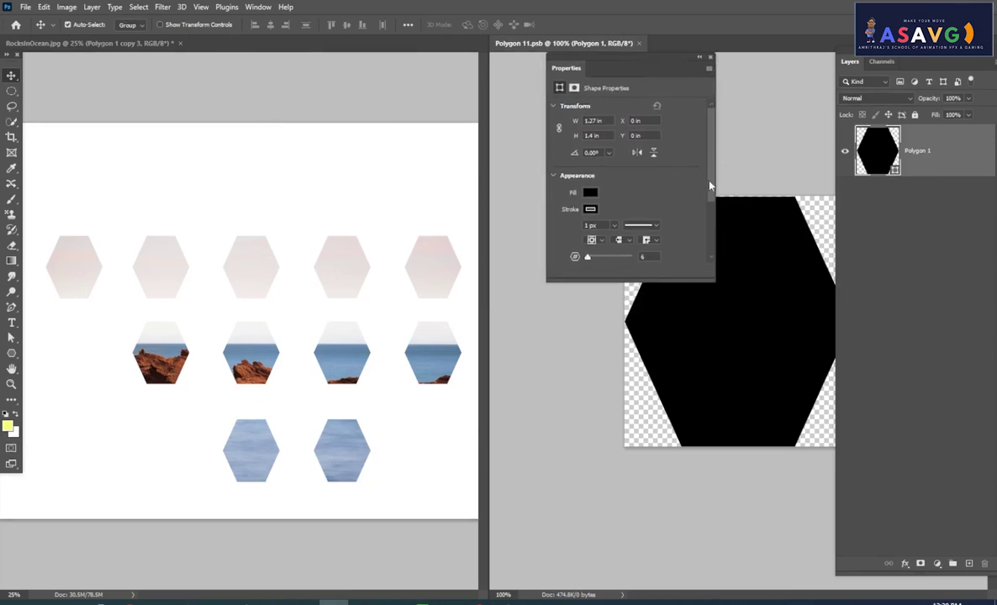
drag(711, 185, 720, 252)
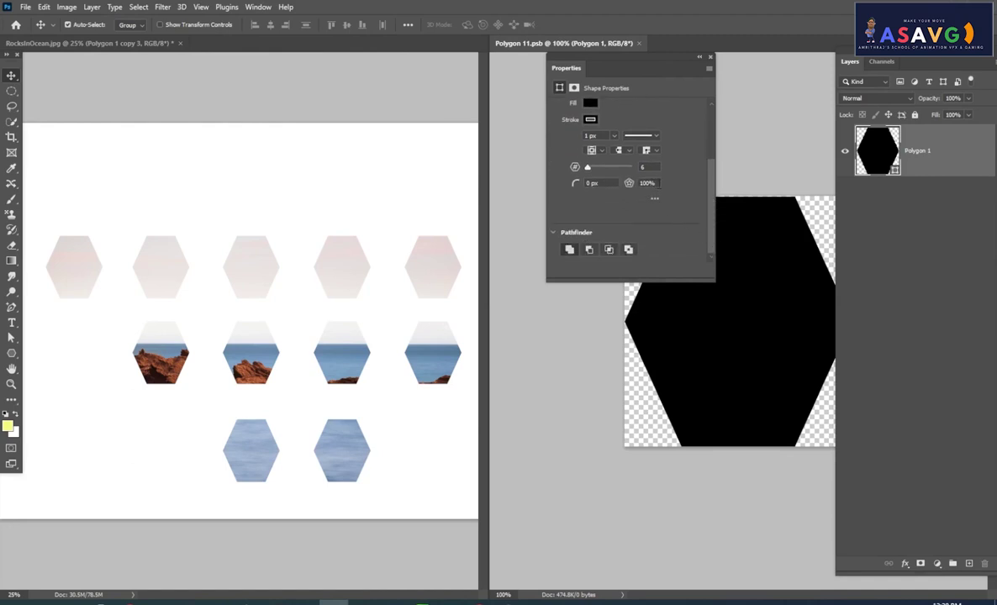
click(647, 182)
text(50)
key(Return)
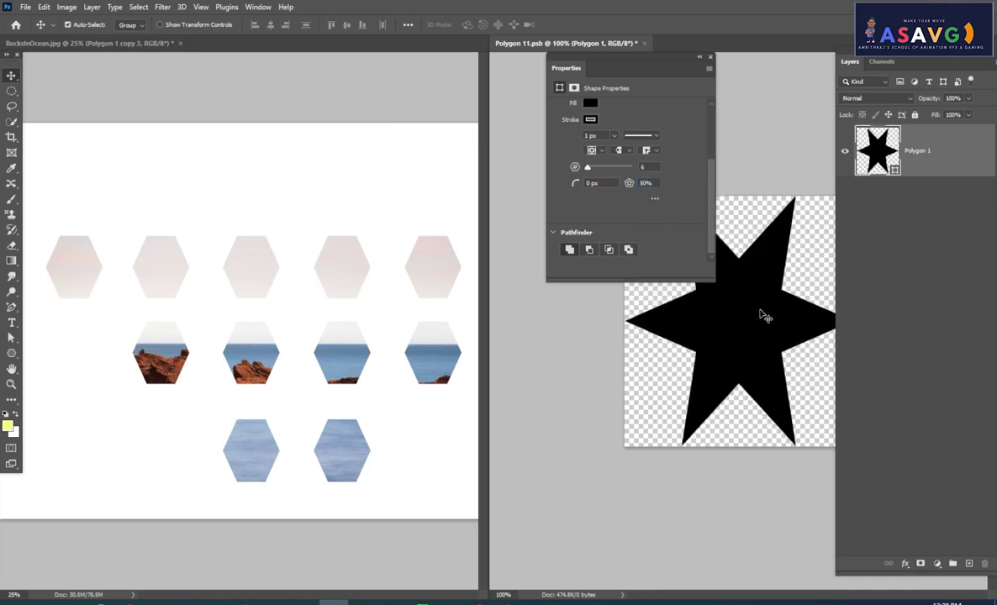
click(762, 133)
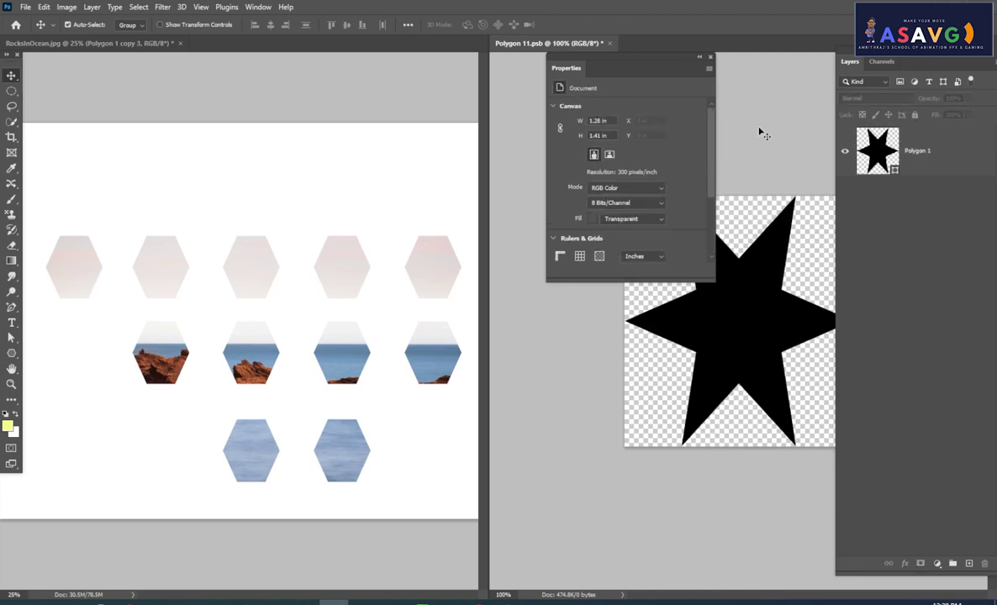
key(ctrl+s)
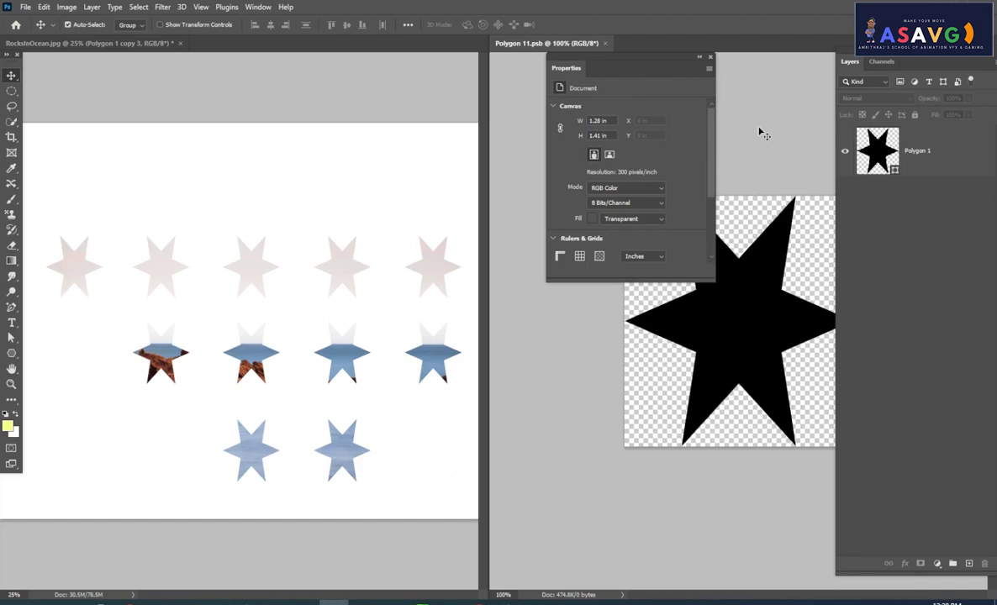
Change the star ratio to 25%, save, and reselect the star shape
scroll(653, 171, down, 3)
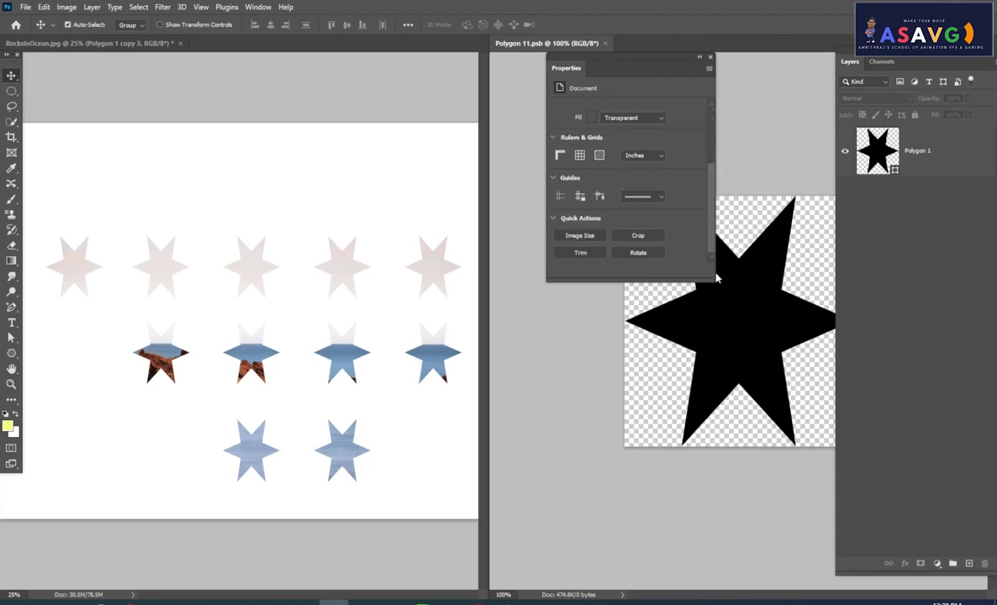
click(752, 303)
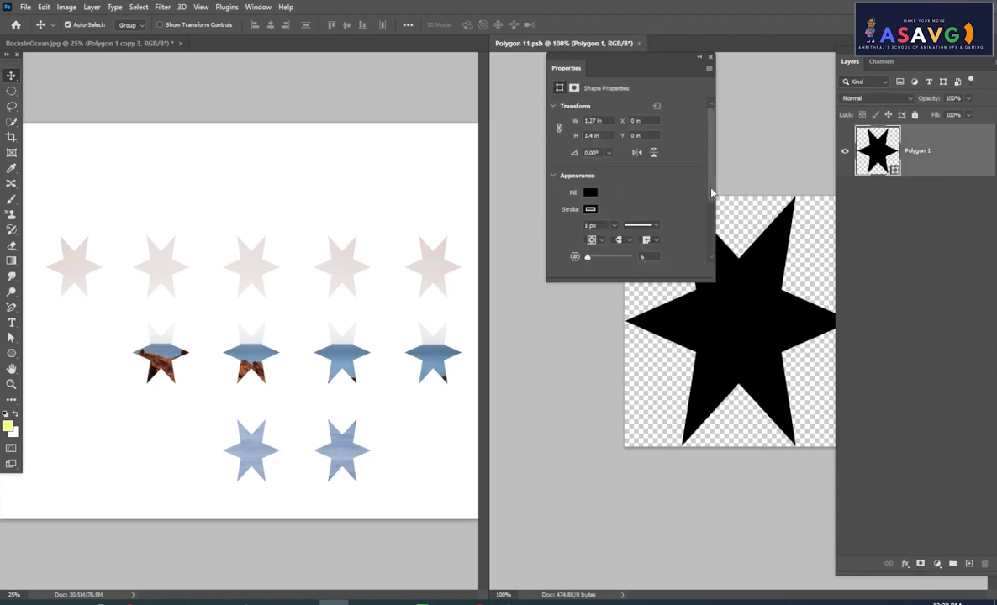
scroll(662, 181, down, 3)
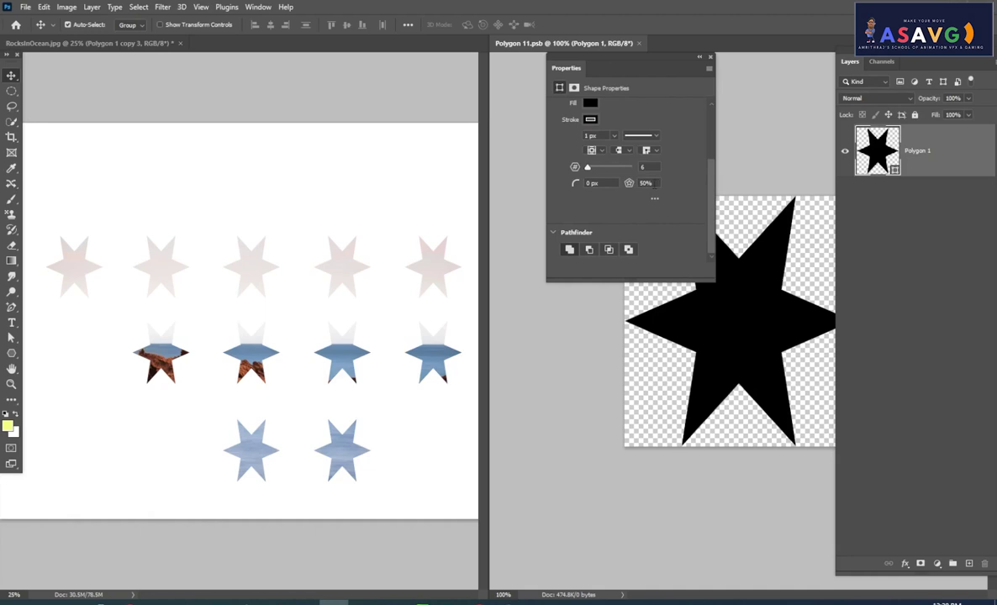
double_click(645, 182)
text(25)
key(Return)
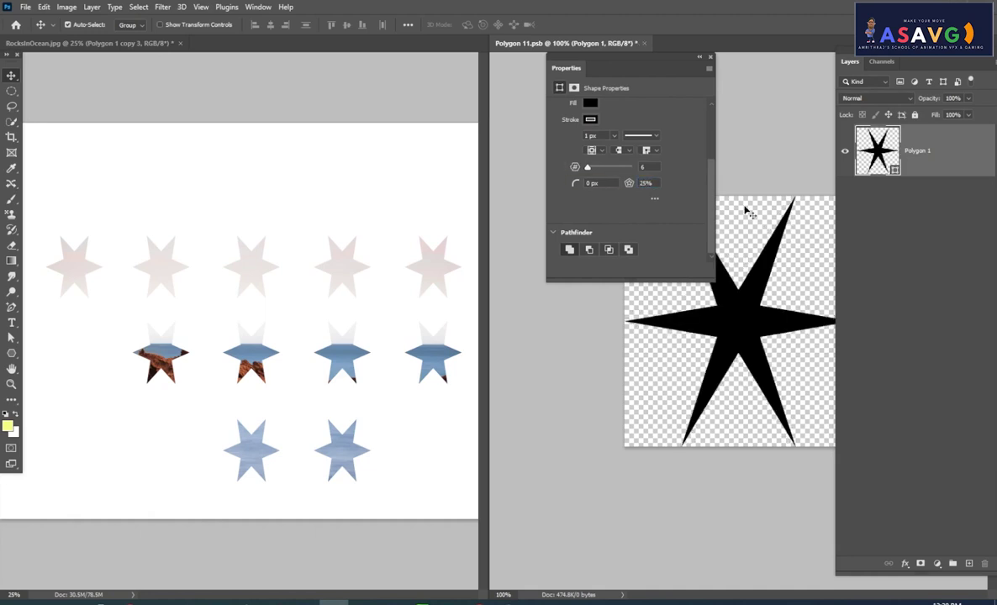
click(746, 210)
key(ctrl+s)
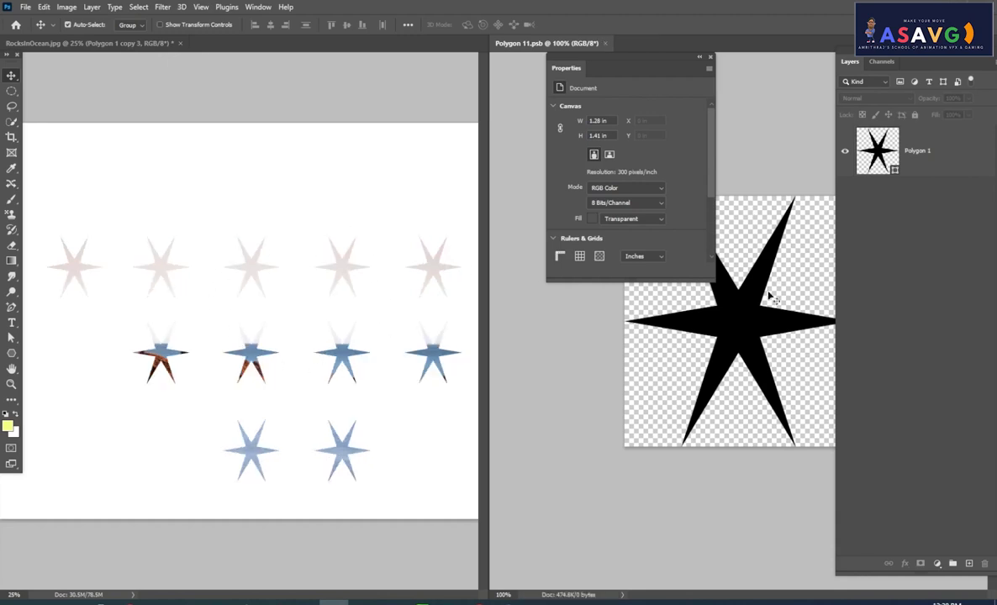
click(687, 296)
scroll(587, 200, down, 3)
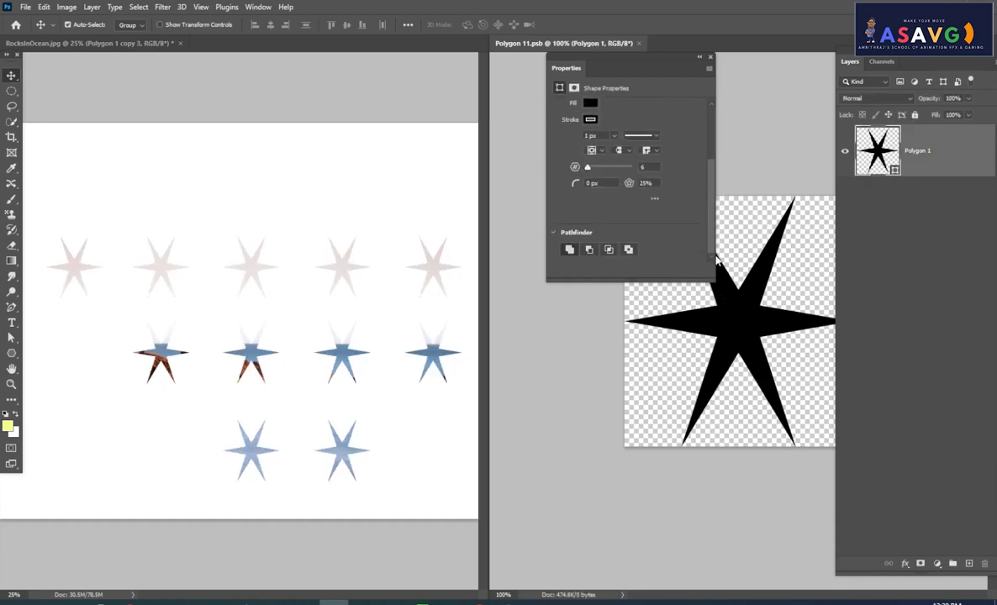
Round the star's corners to about 10.66 px and set a 50% star inset
click(592, 184)
drag(576, 184, 644, 183)
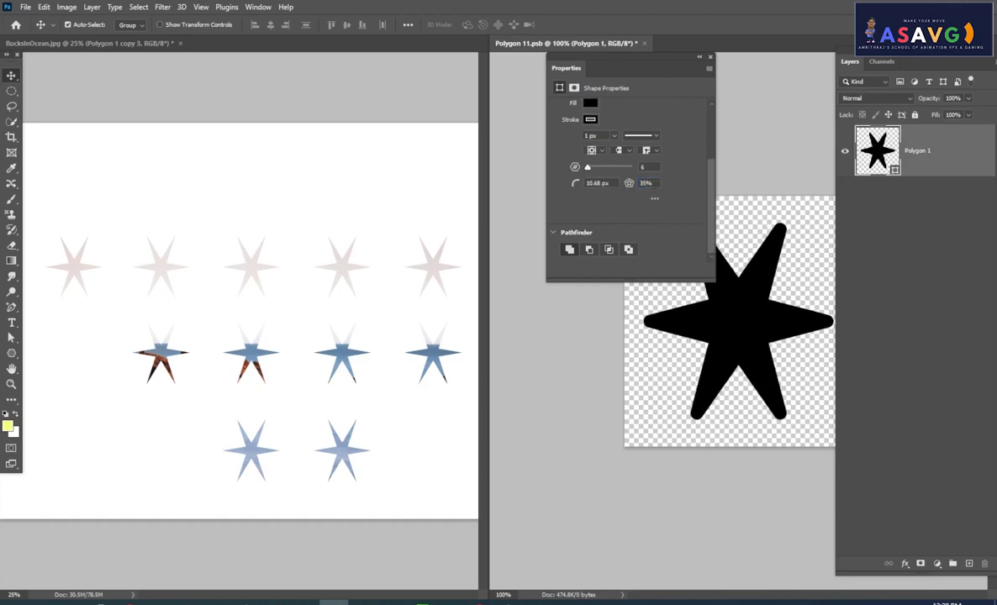
text(50)
key(Return)
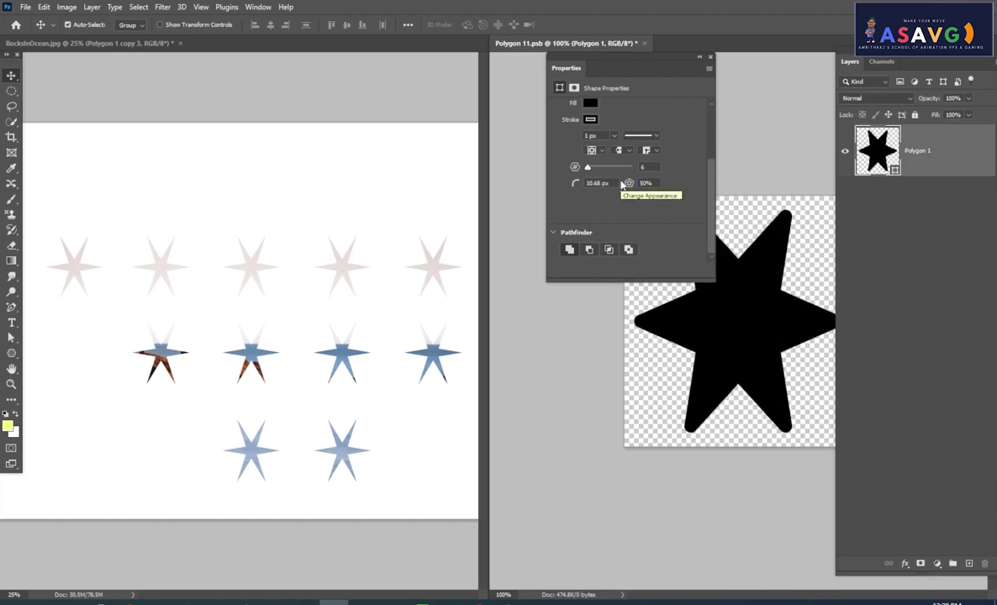
Increase the corner radius to 21.47 px and save the smart object
click(608, 183)
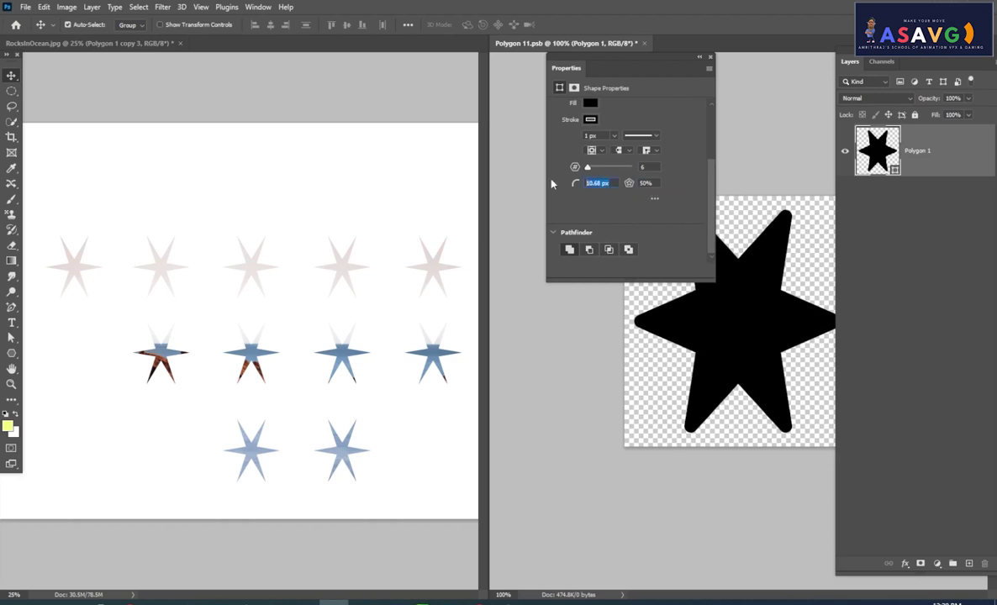
drag(772, 225, 755, 237)
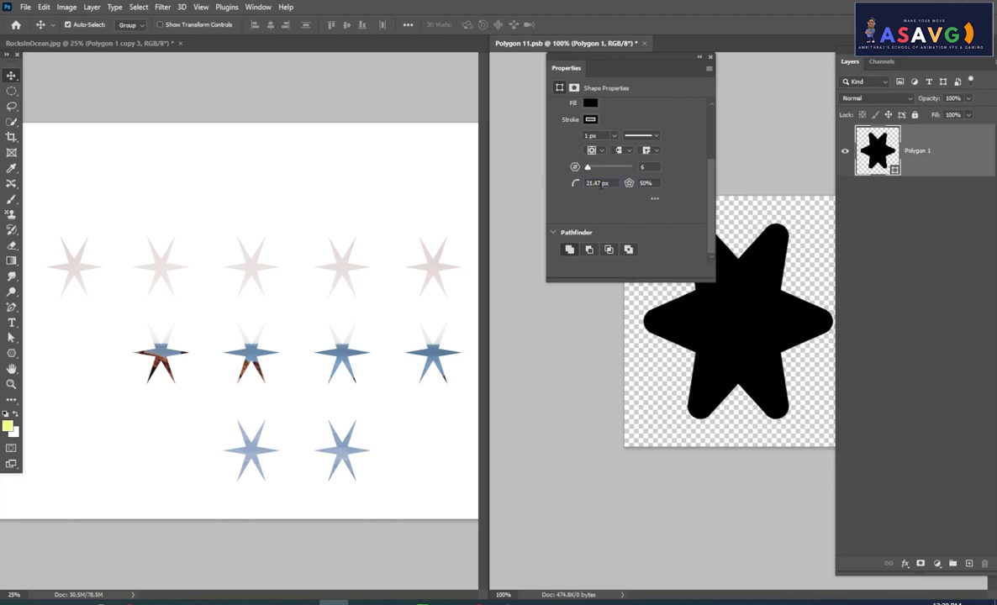
click(756, 237)
key(ctrl+s)
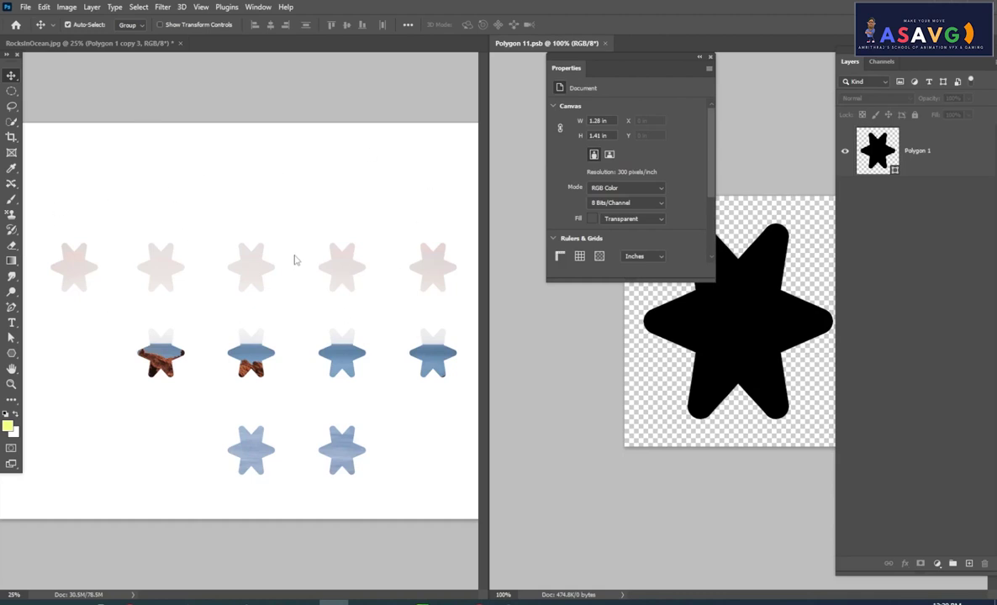
scroll(660, 214, down, 1)
scroll(660, 213, down, 2)
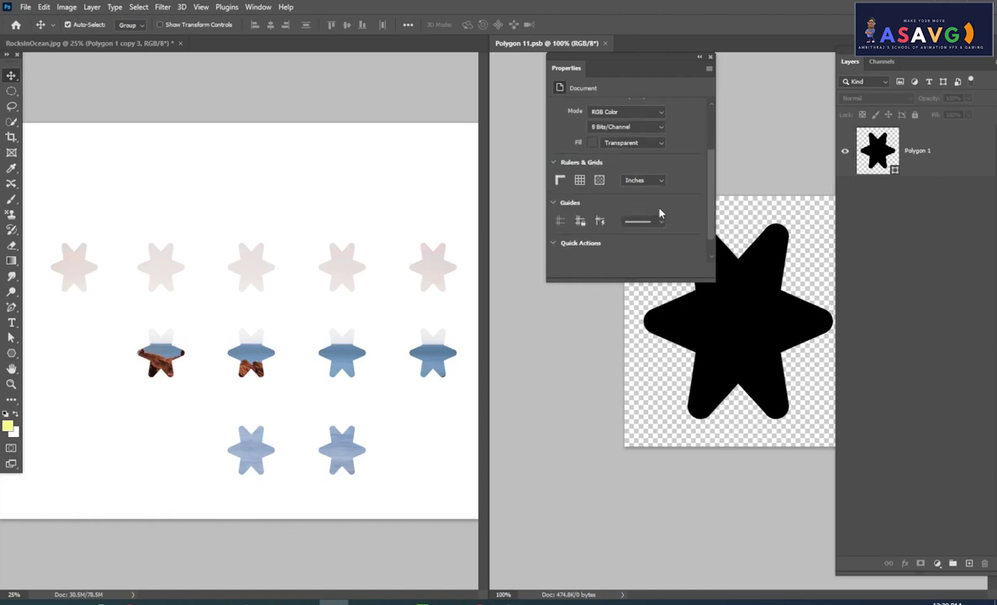
scroll(660, 212, down, 1)
scroll(656, 208, up, 1)
scroll(652, 204, up, 3)
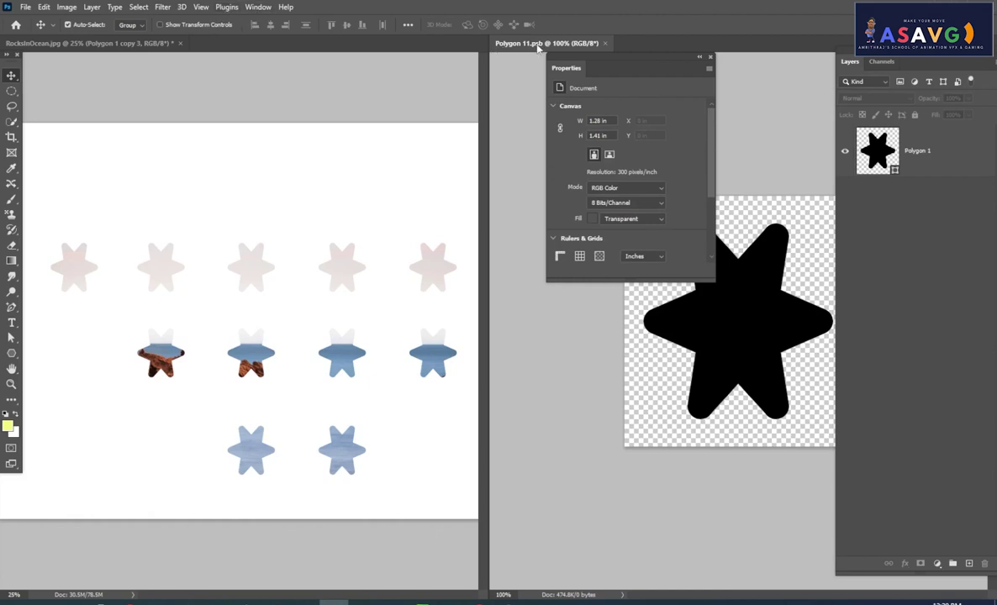
Close Polygon 11.psb, reopen it from the smart object, and flip between the documents
click(605, 43)
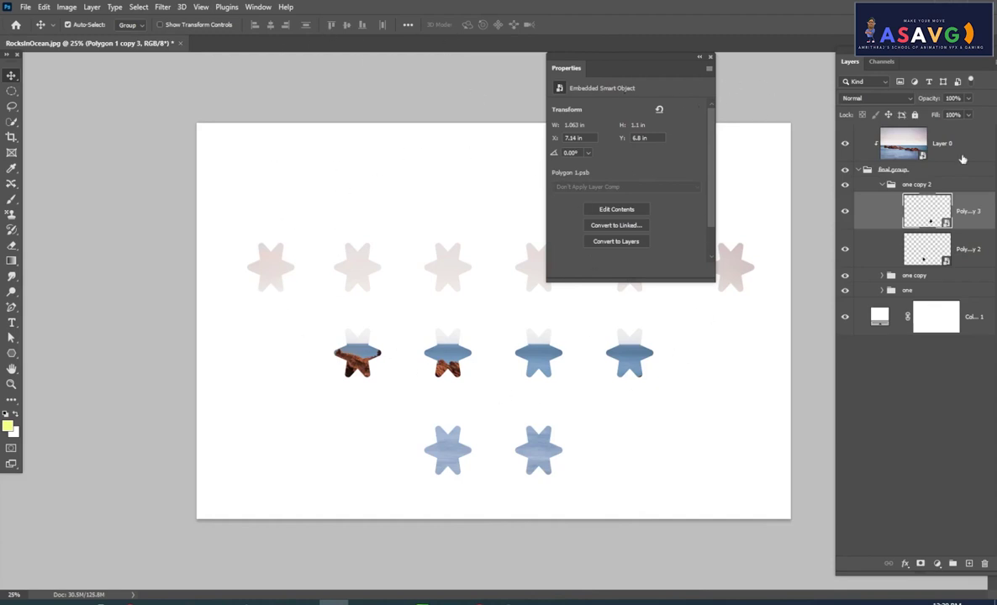
double_click(928, 218)
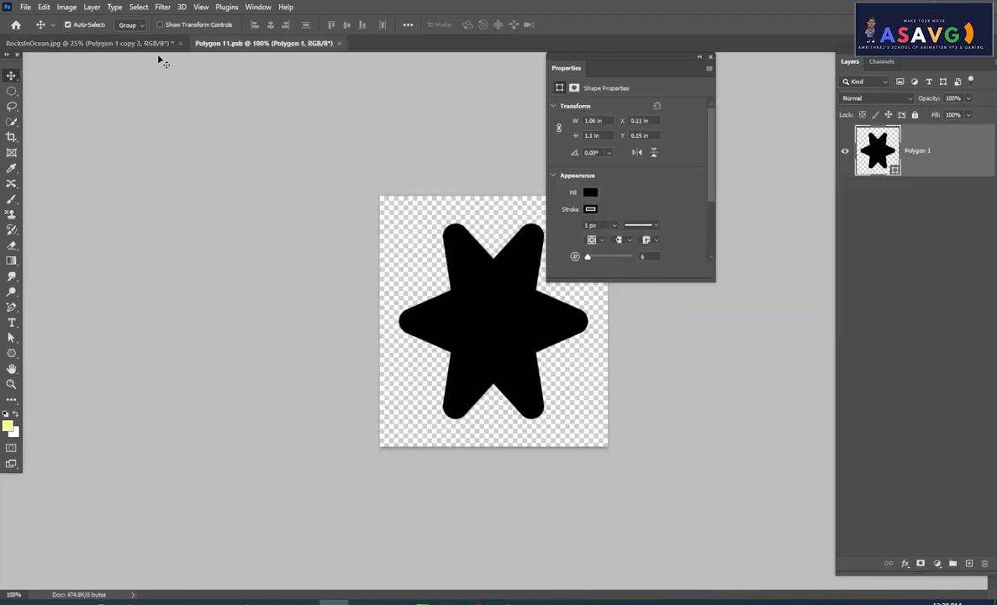
click(91, 43)
click(252, 43)
click(147, 42)
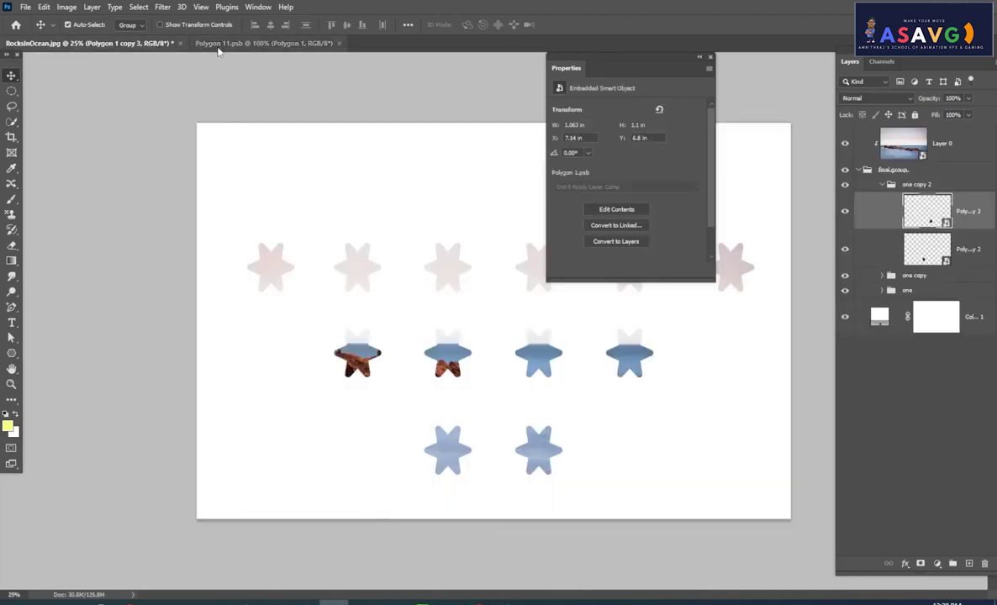
click(217, 43)
click(140, 43)
click(231, 43)
click(151, 43)
click(227, 42)
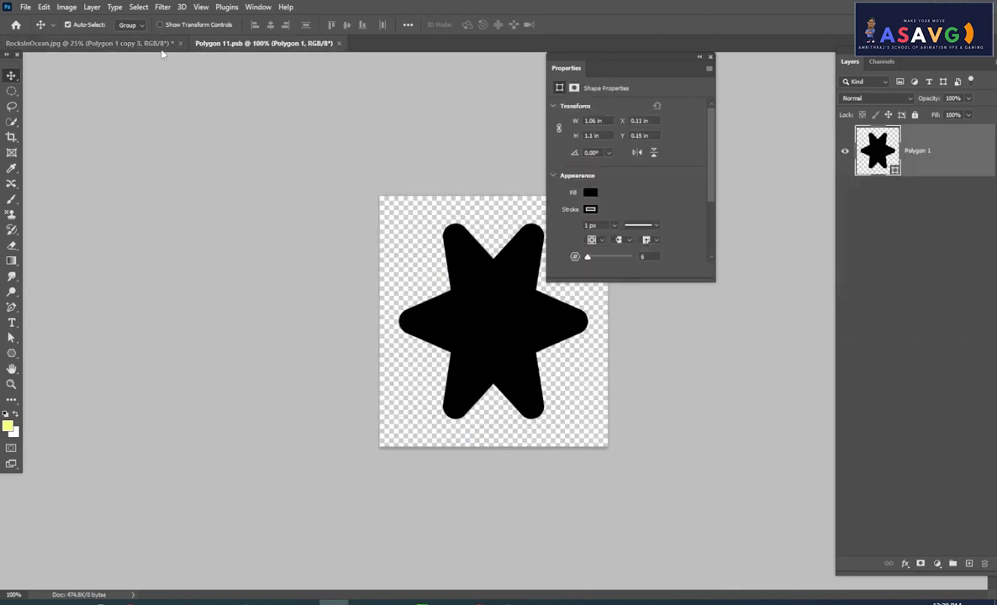
click(149, 43)
click(241, 44)
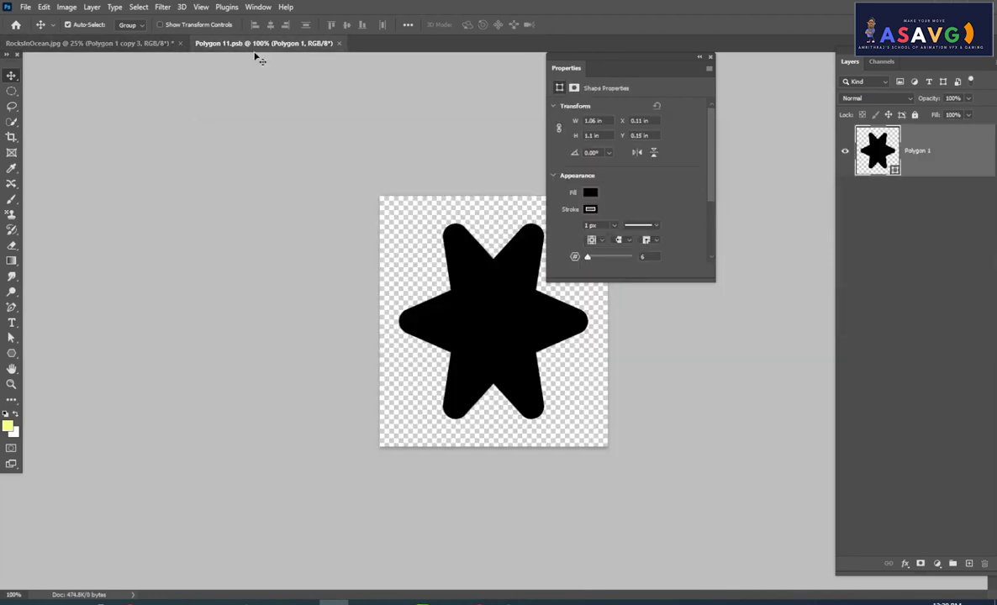
Tile RocksInOcean.jpg and Polygon 11.psb side by side
click(255, 7)
click(263, 9)
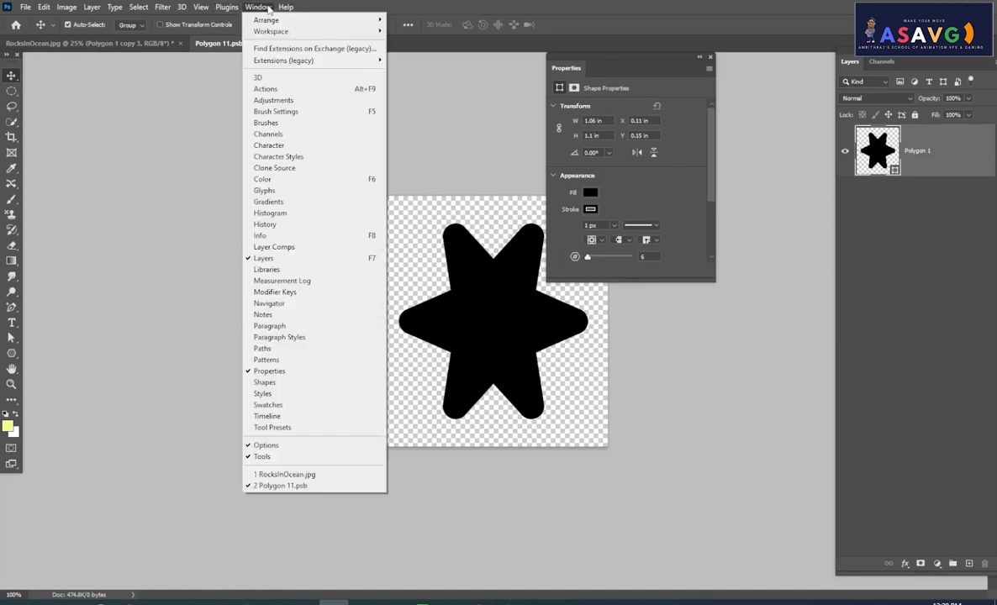
mouse_move(266, 19)
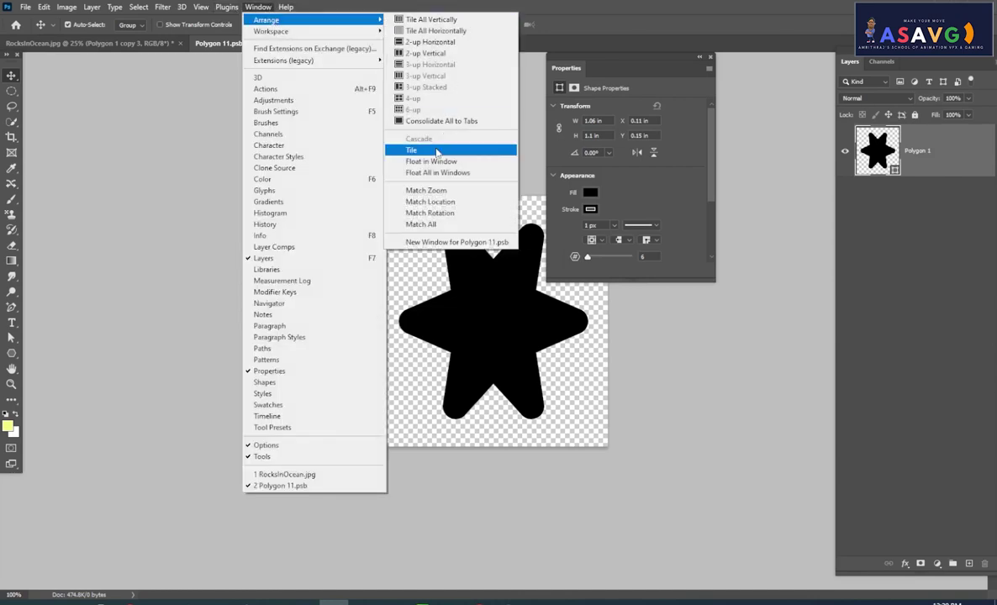
click(438, 153)
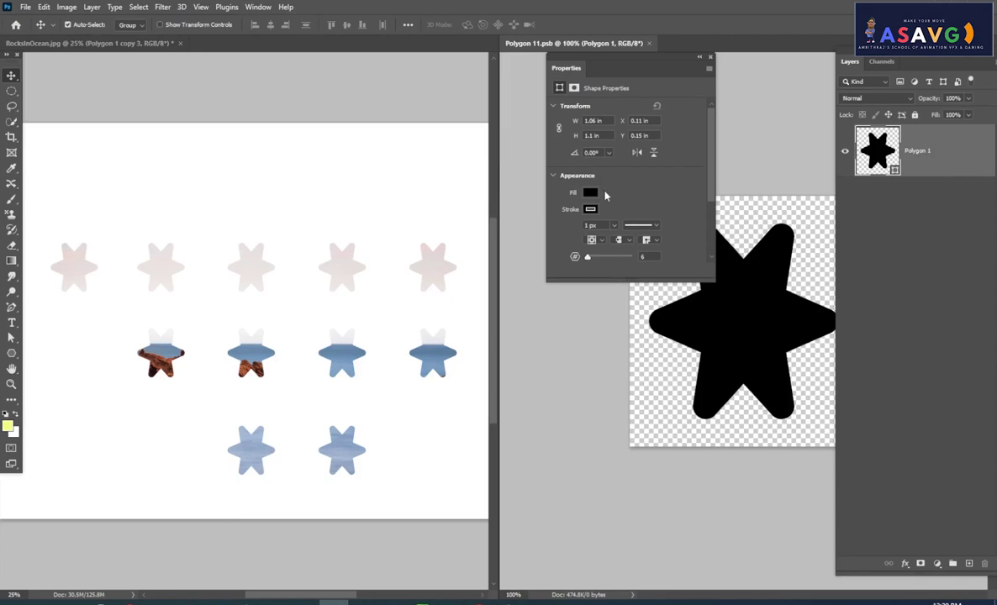
Raise the star's Number of Sides from 6 to 31 and deselect the shape
scroll(606, 195, down, 1)
scroll(591, 194, down, 4)
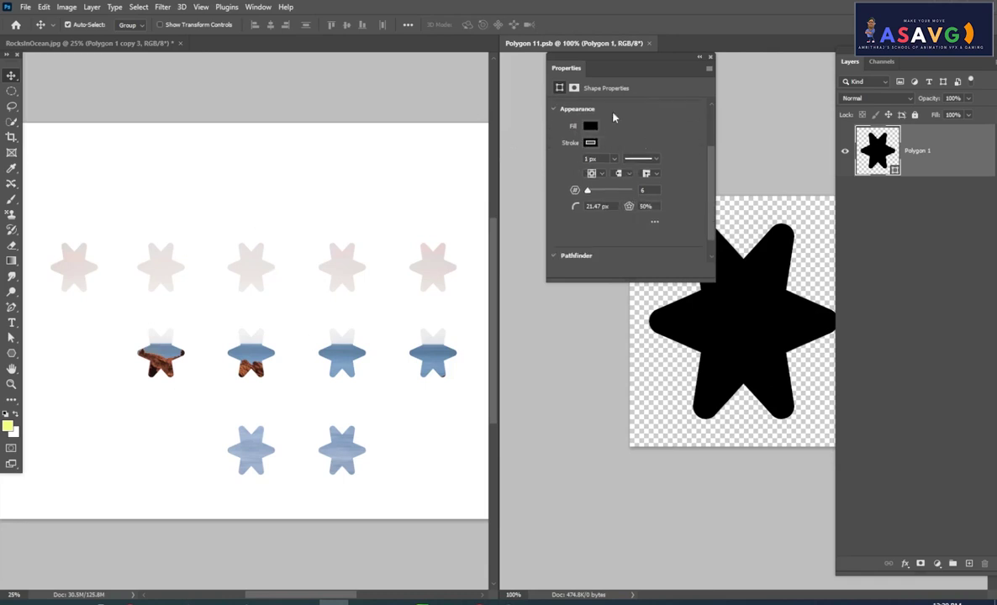
scroll(650, 158, down, 1)
scroll(650, 158, up, 1)
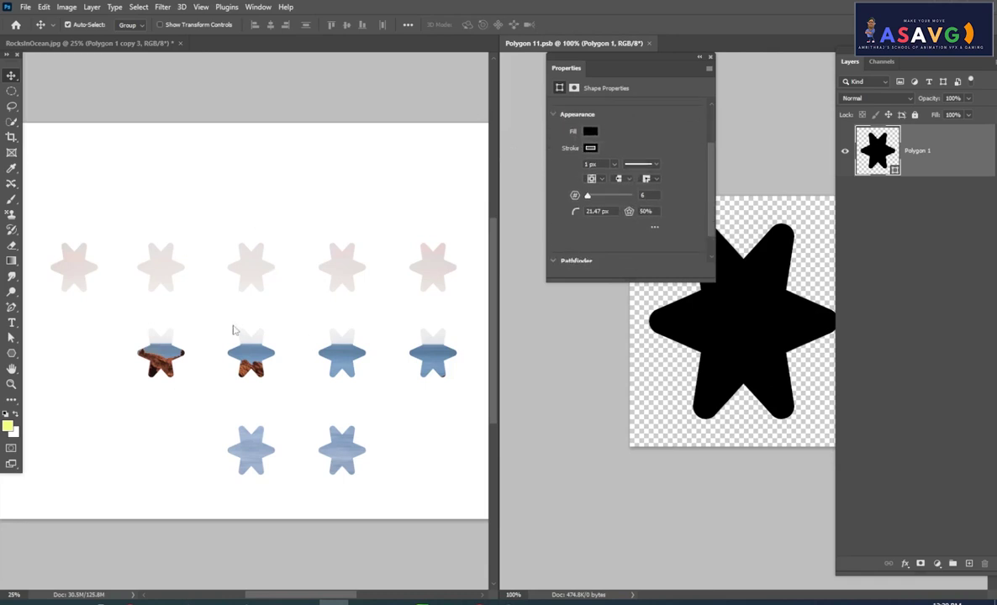
scroll(366, 327, down, 1)
scroll(650, 213, down, 1)
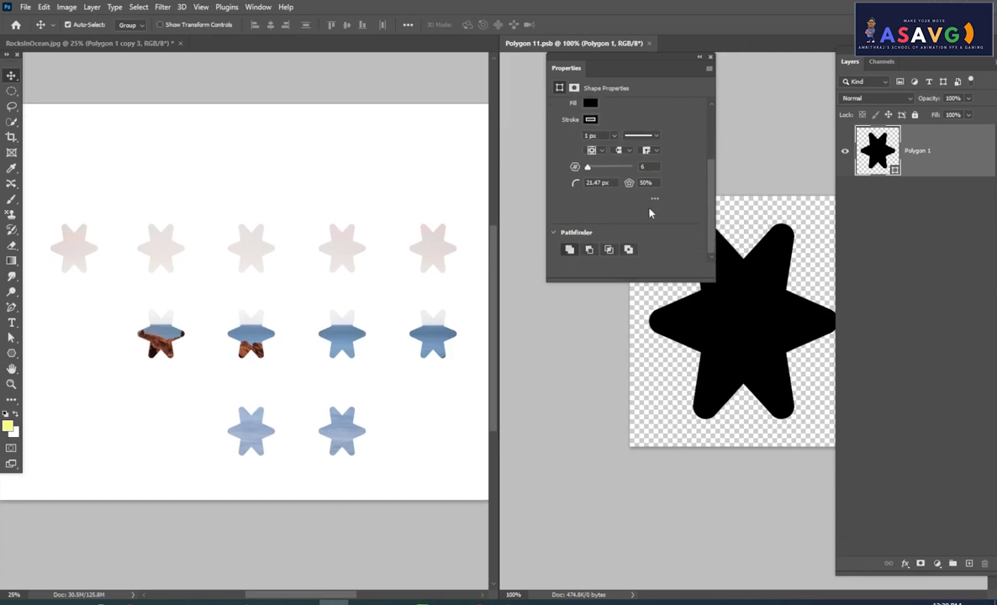
scroll(650, 213, up, 1)
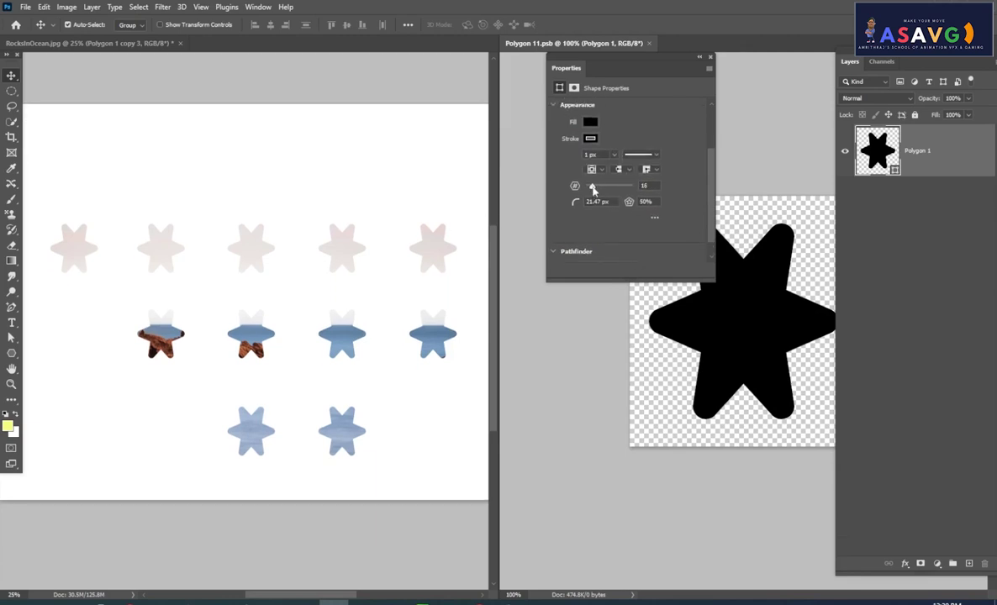
drag(587, 185, 609, 190)
click(748, 174)
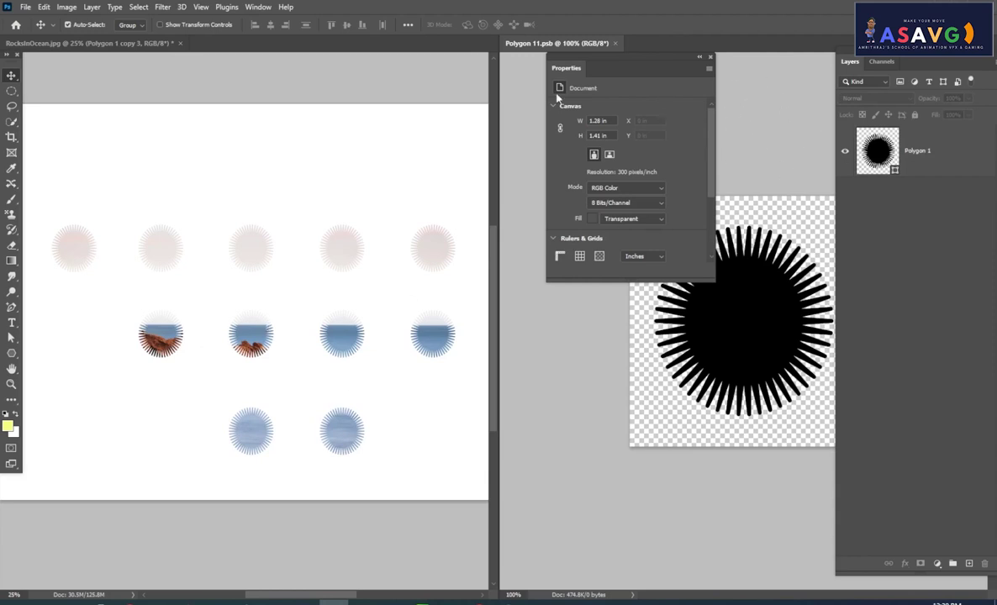
Close Polygon 11.psb, collapse the one copy 2 group and select it
click(617, 44)
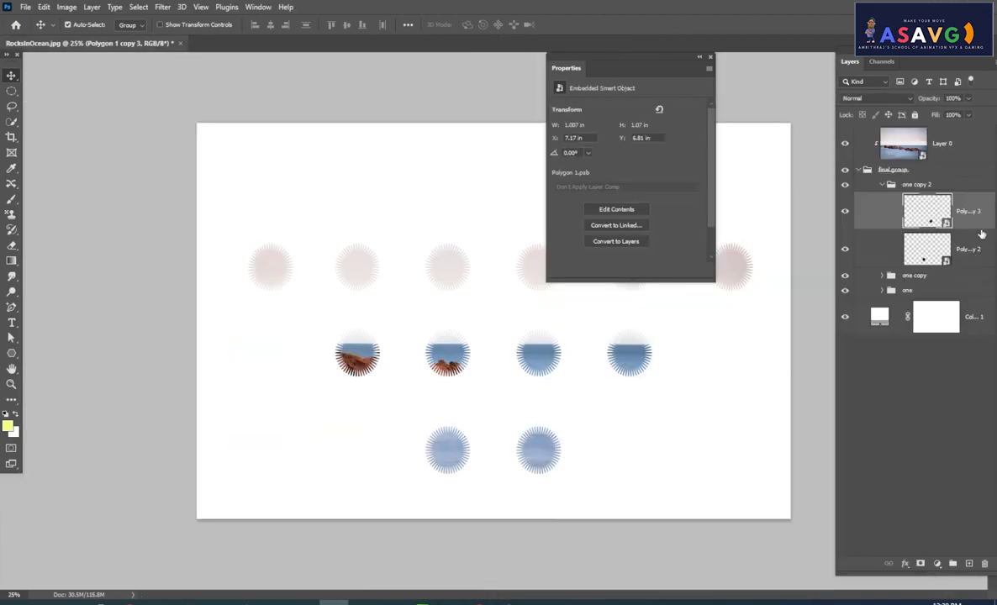
click(866, 169)
click(859, 170)
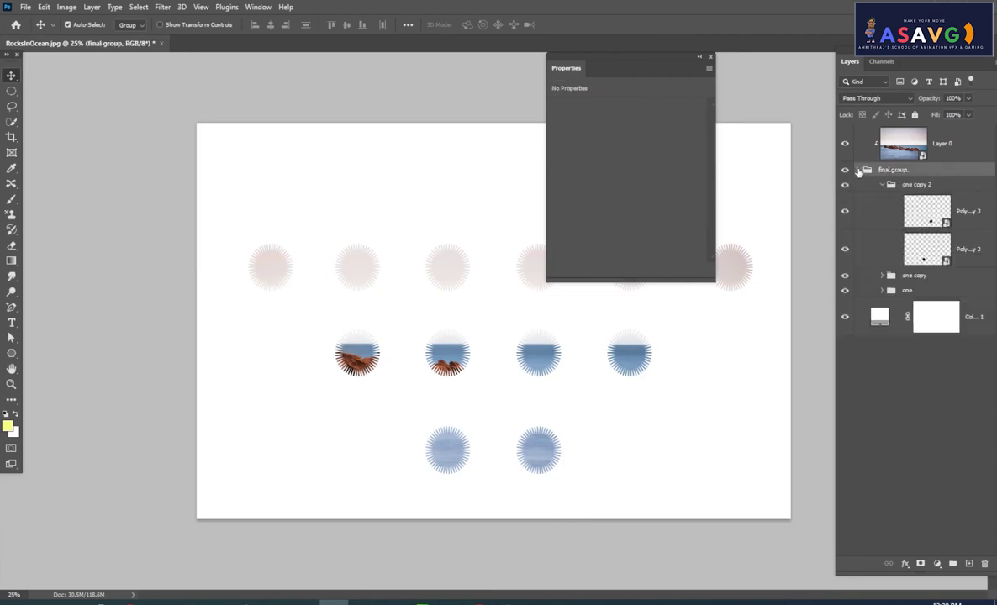
click(882, 185)
click(914, 199)
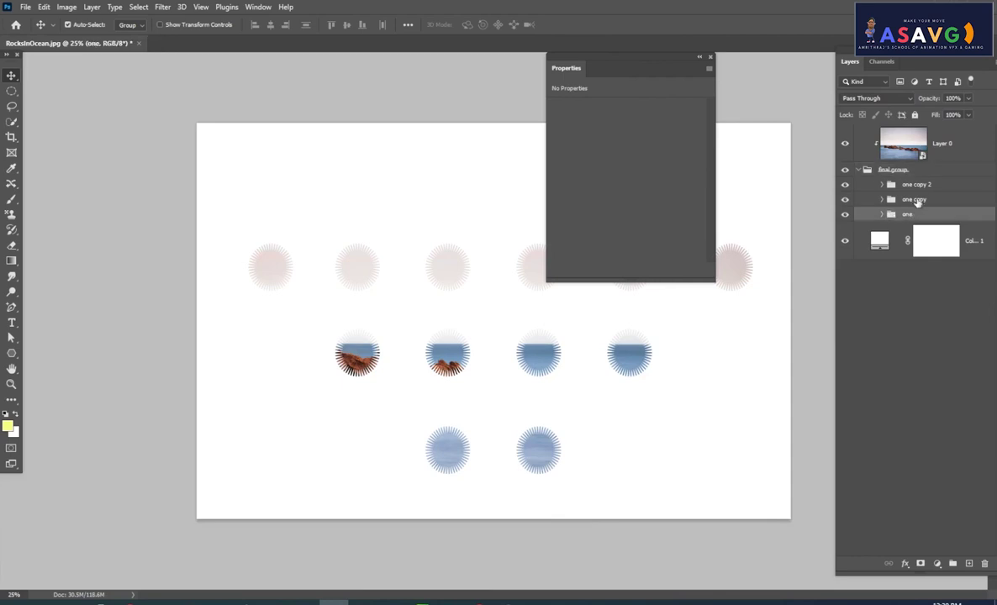
click(916, 185)
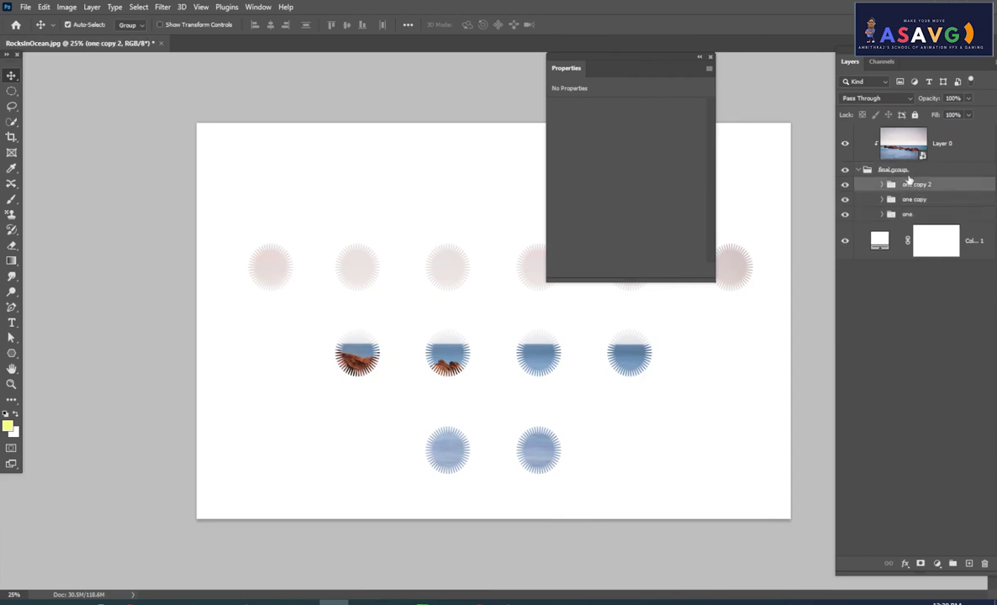